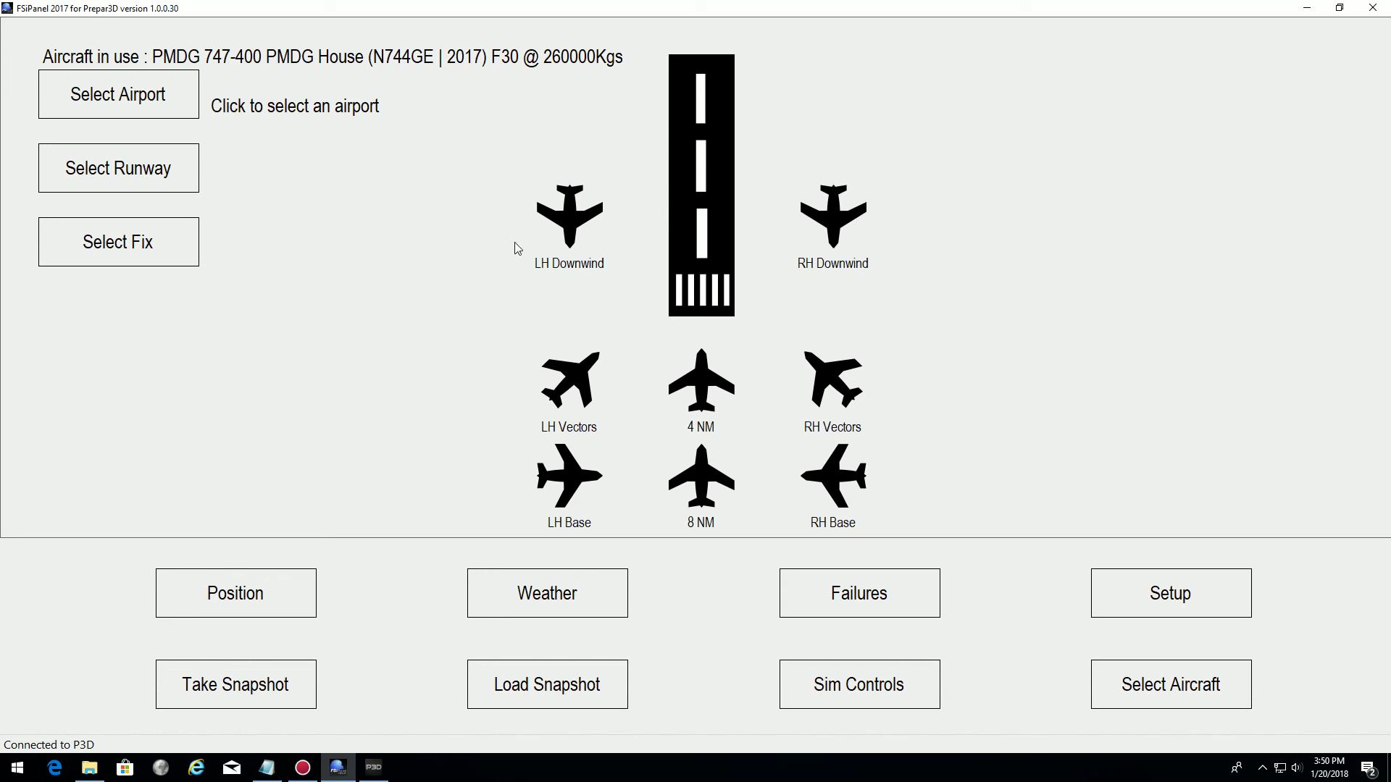
- Choose Washington Dulles (KIAD) as the airport and runway 19L in FSiPanel
left_click(161, 99)
type("KIAD")
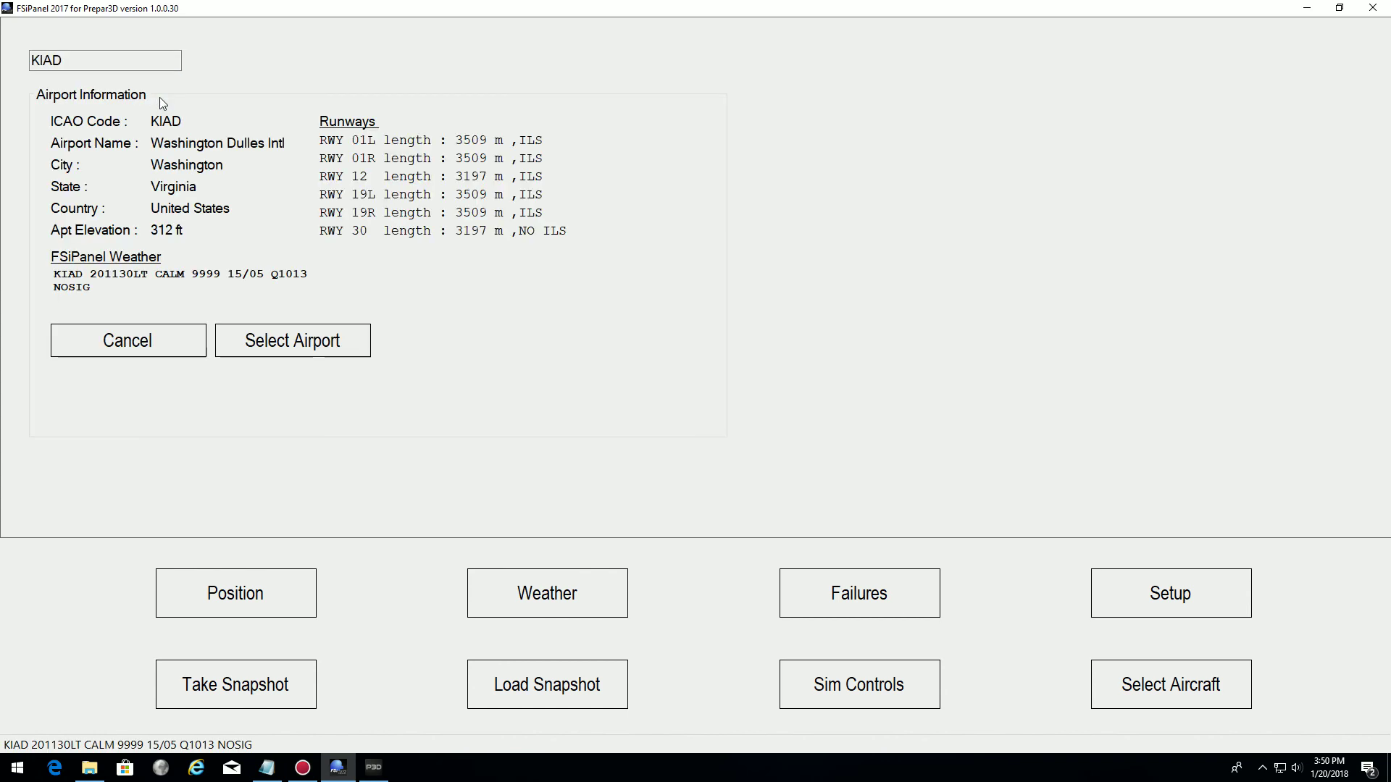
left_click(281, 339)
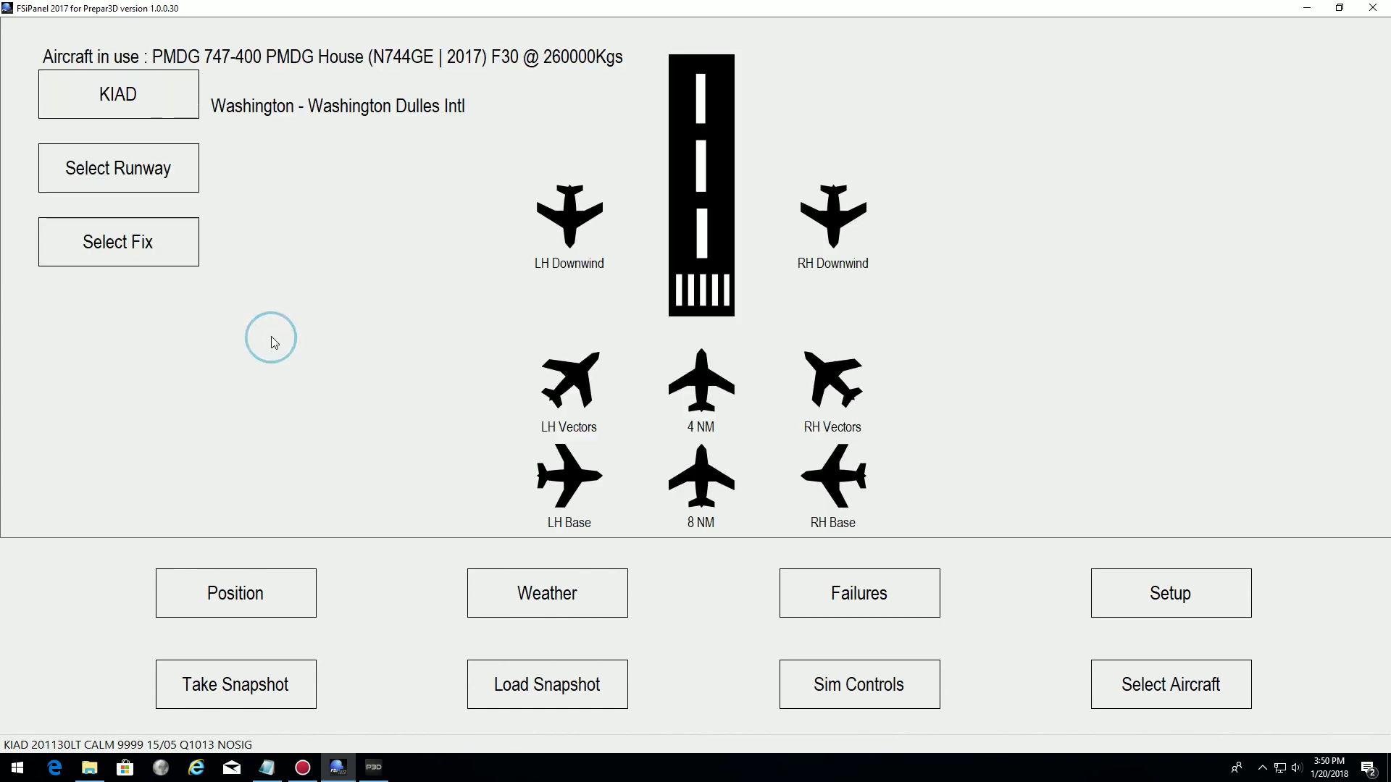
left_click(122, 177)
left_click(47, 158)
- Set a 15 NM final at 5000 ft, validate it, and move the aircraft there
left_click(67, 253)
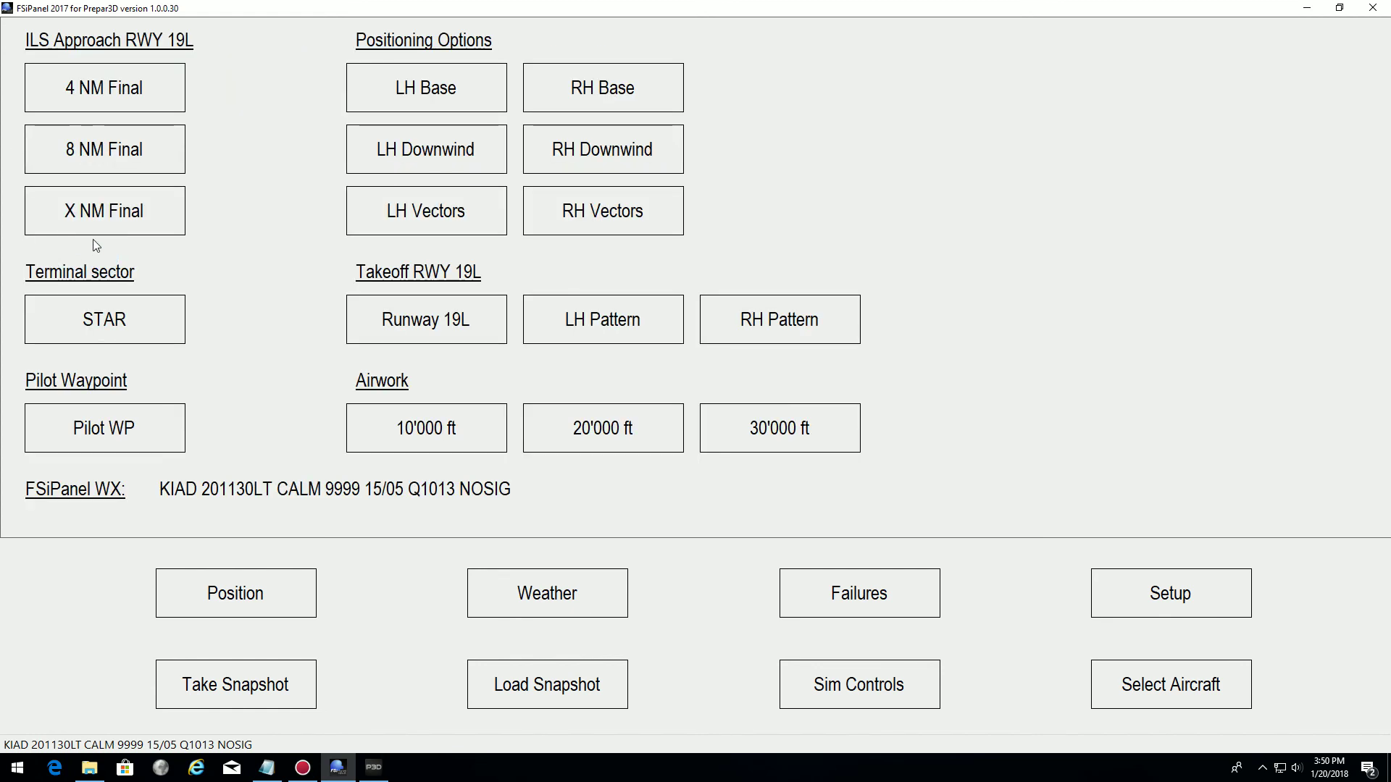
left_click(94, 221)
left_click(51, 157)
left_click(398, 142)
left_click(389, 352)
left_click(407, 370)
left_click(1031, 432)
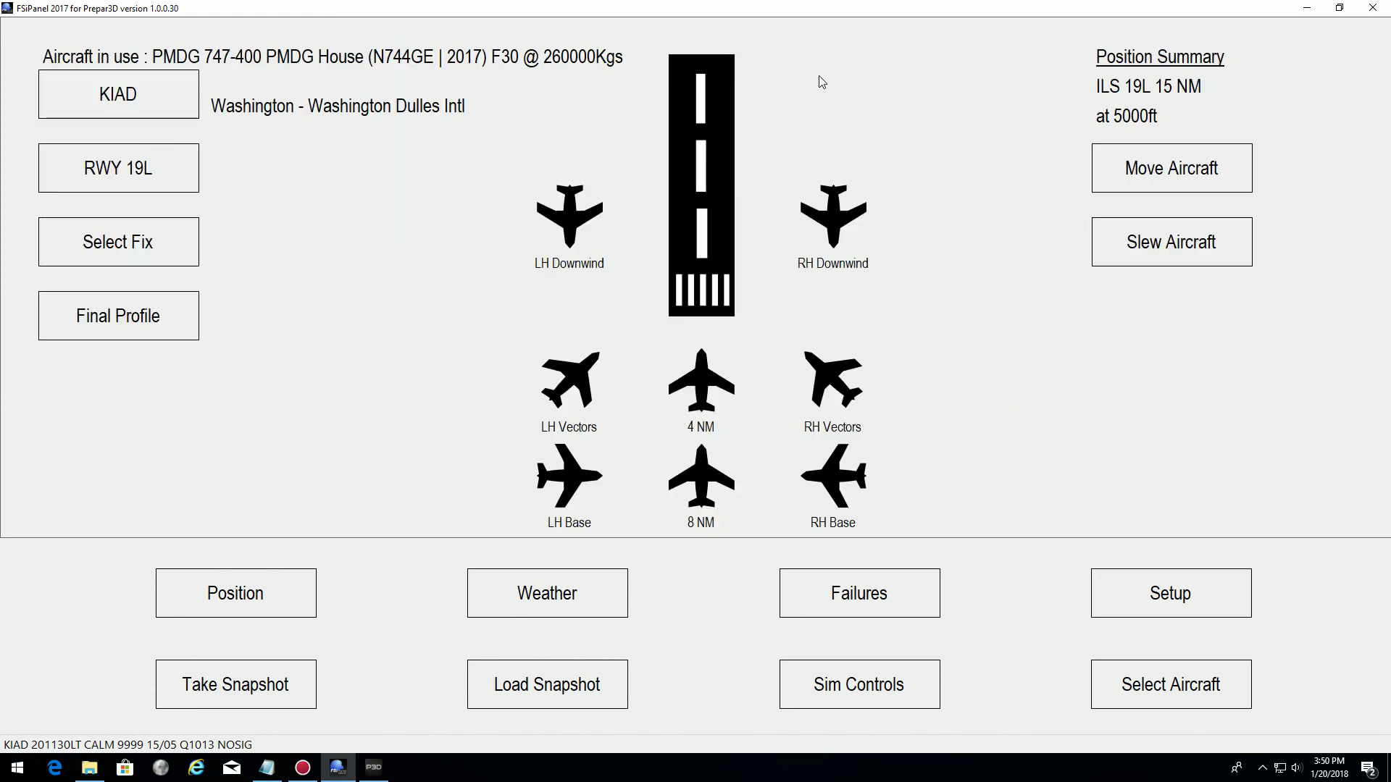
left_click(1189, 178)
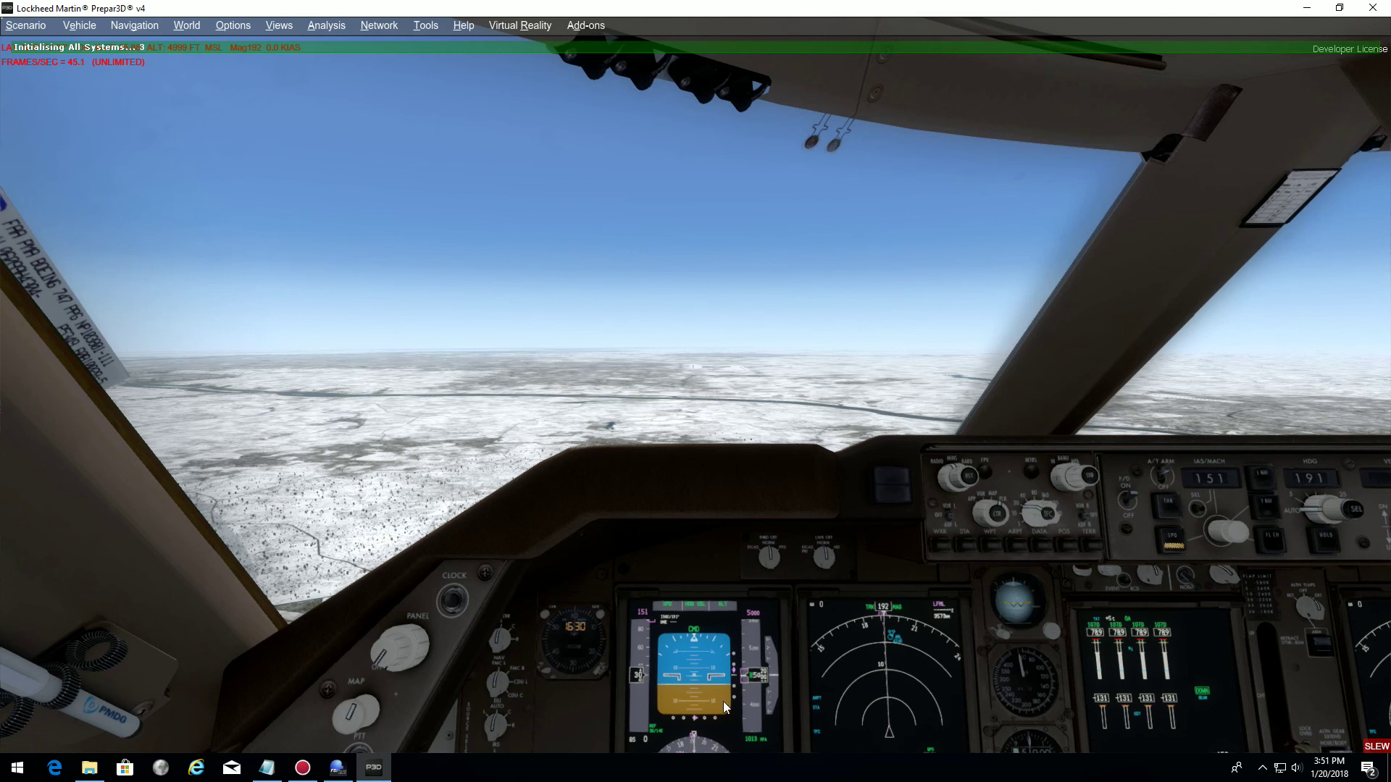
- Pop out the PFD and ND screens and place them side by side at bottom-left
left_click(696, 673)
left_click(904, 658)
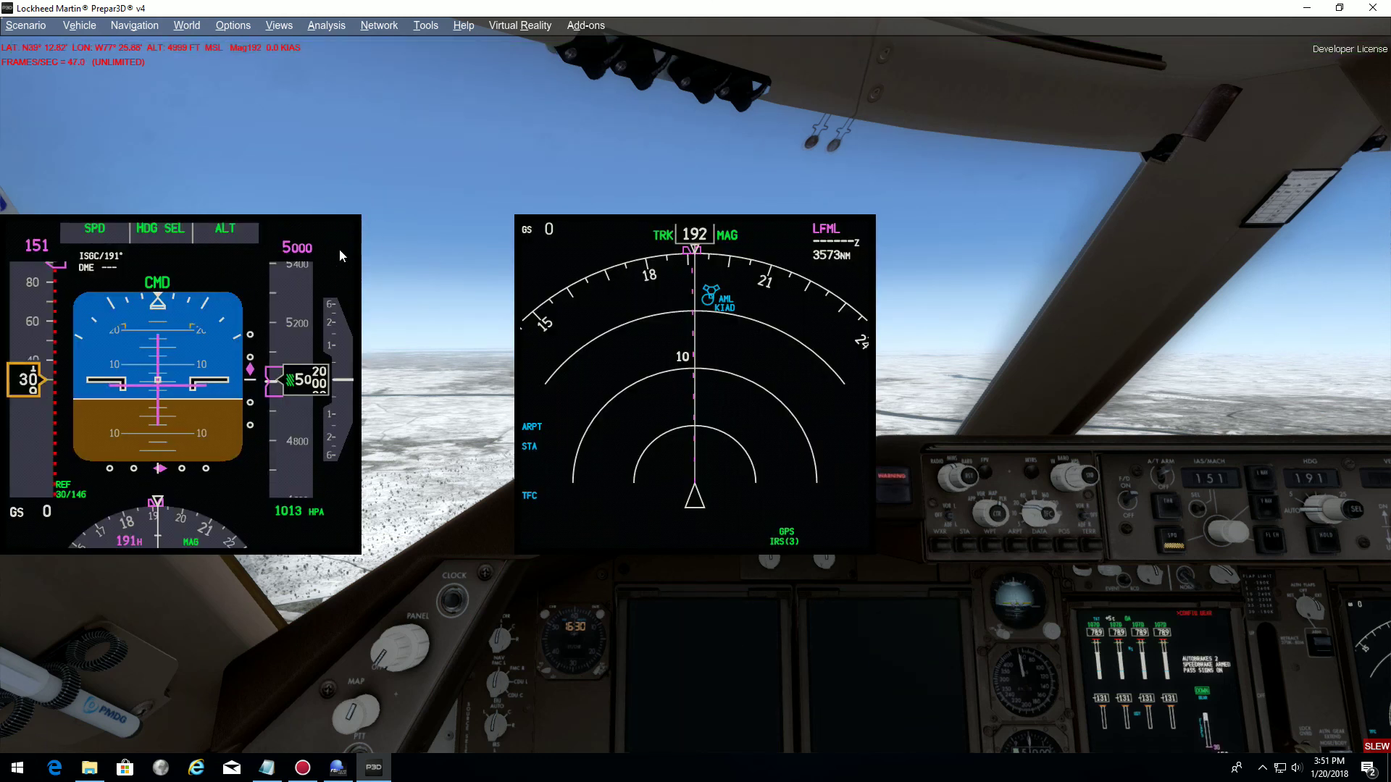
left_click_drag(352, 218, 352, 418)
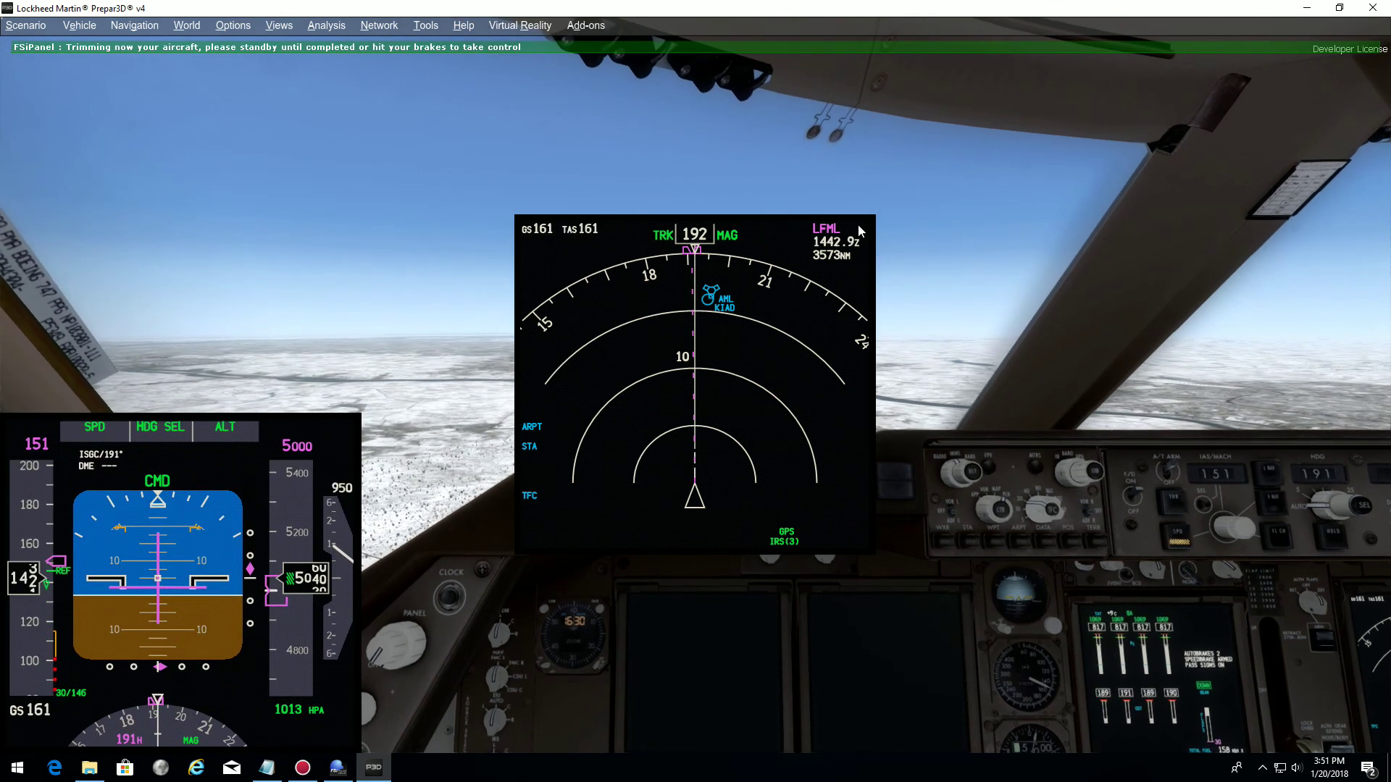
left_click_drag(862, 238, 724, 420)
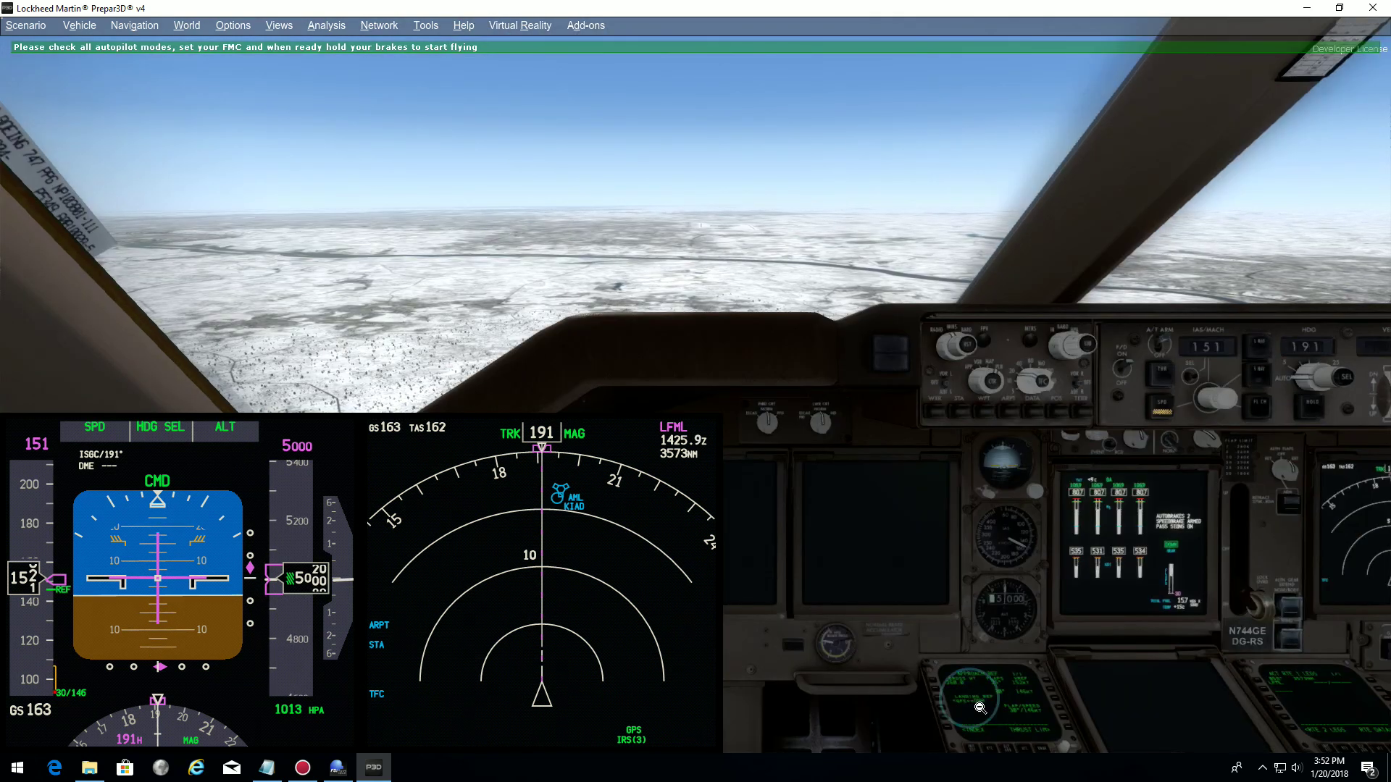
- On the centred CDU LEGS page, insert KIAD as the first leg and execute
left_click(980, 707)
left_click_drag(1276, 391, 821, 242)
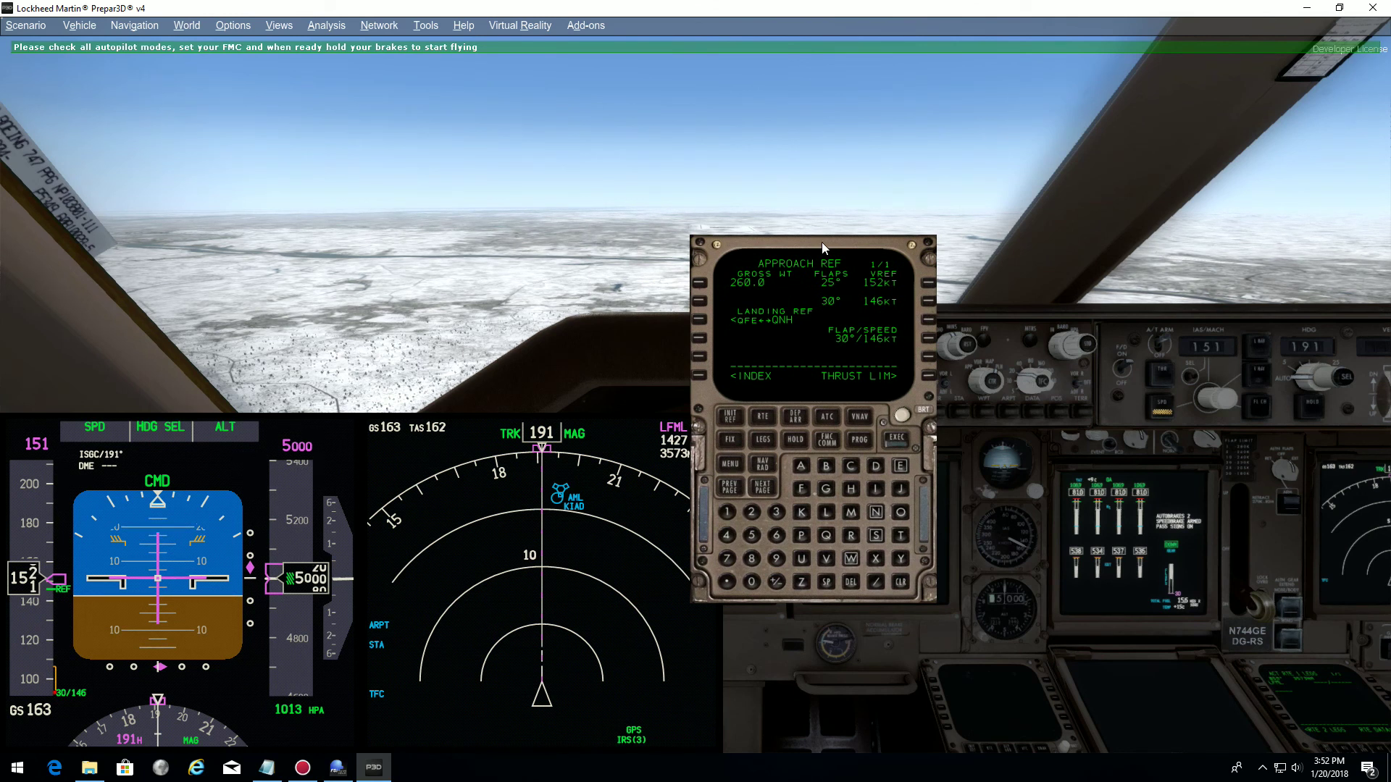
left_click(765, 440)
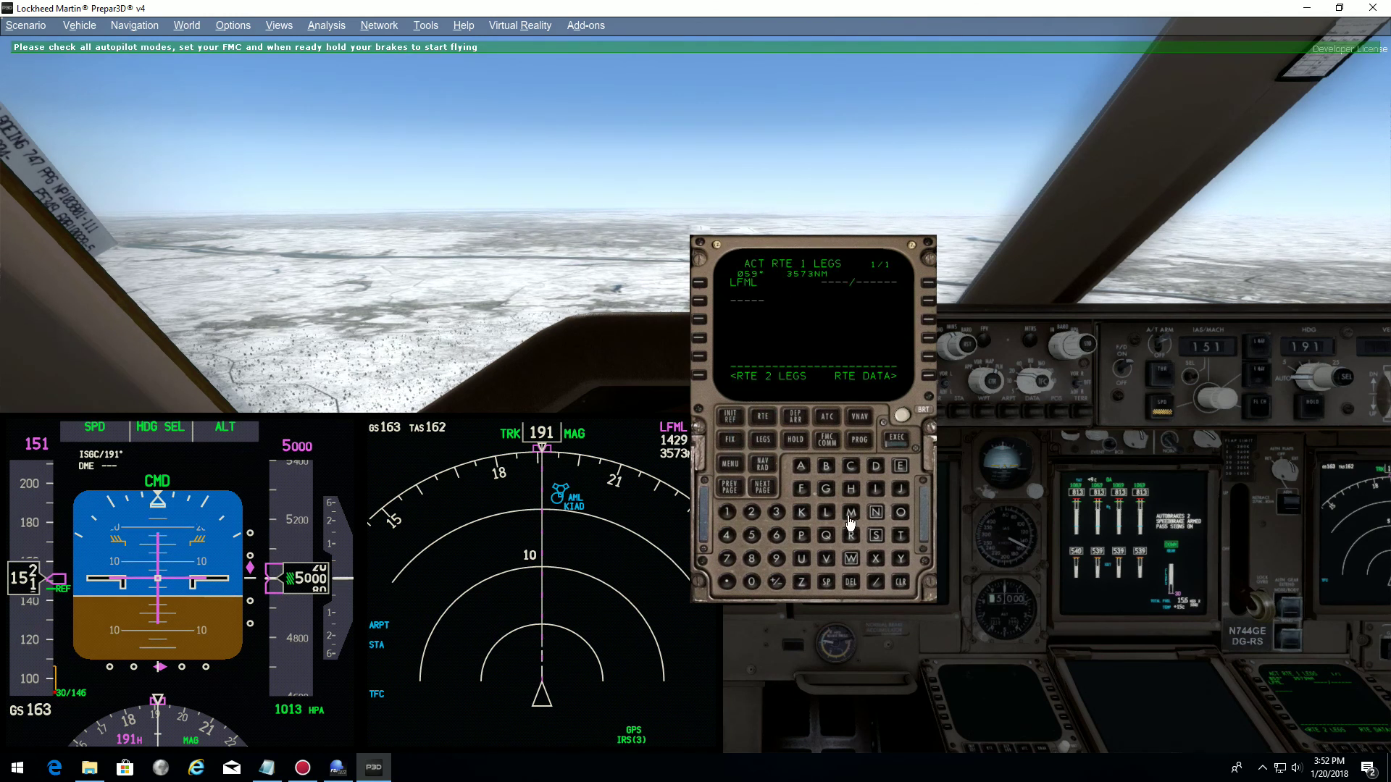
left_click(802, 513)
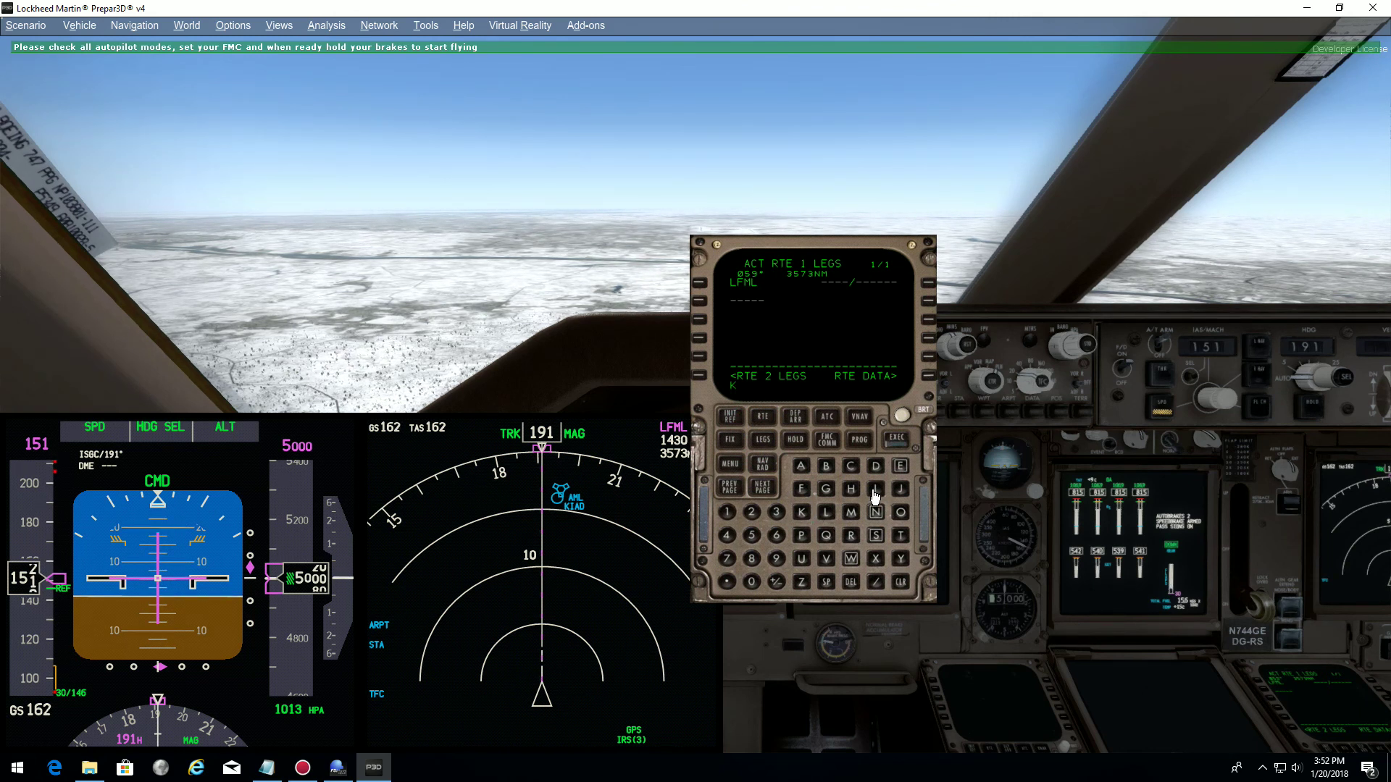
left_click(875, 492)
left_click(804, 467)
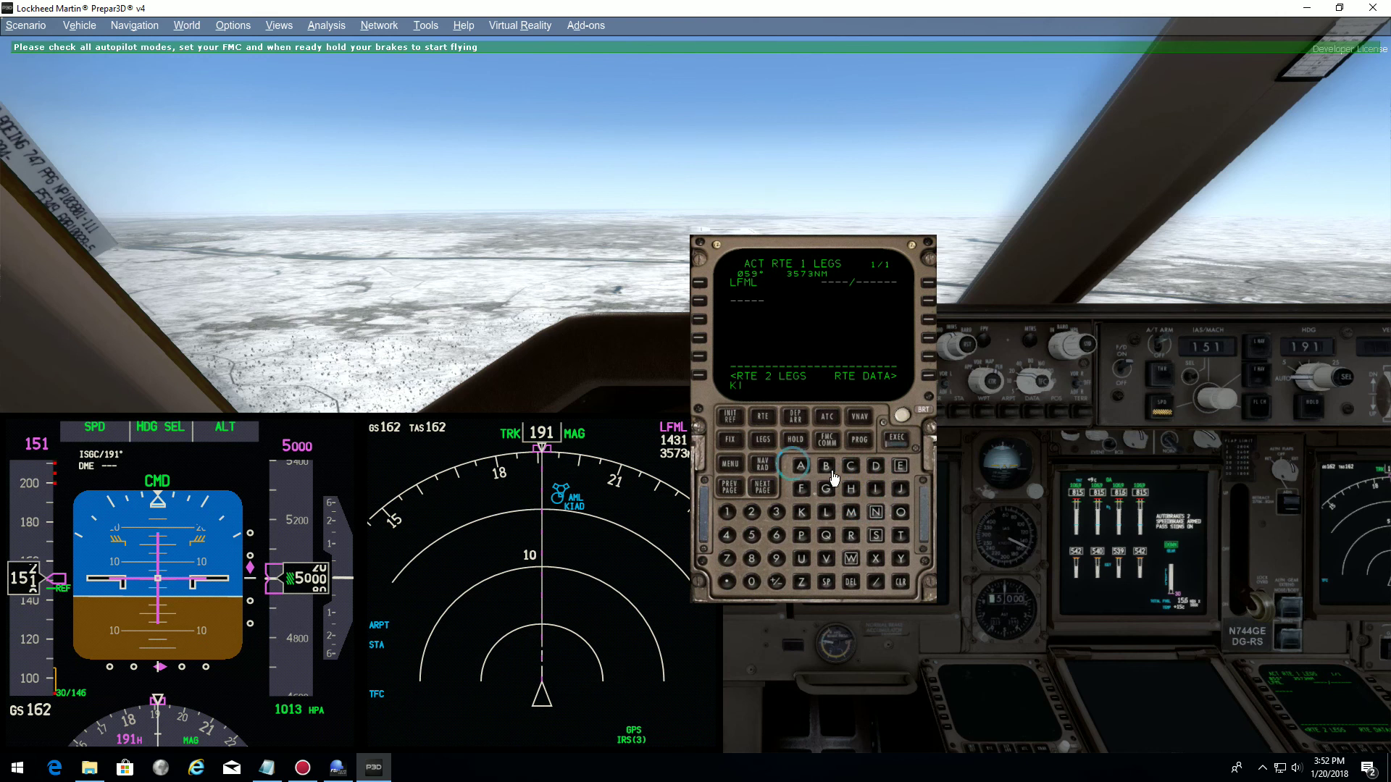
left_click(878, 469)
left_click(699, 282)
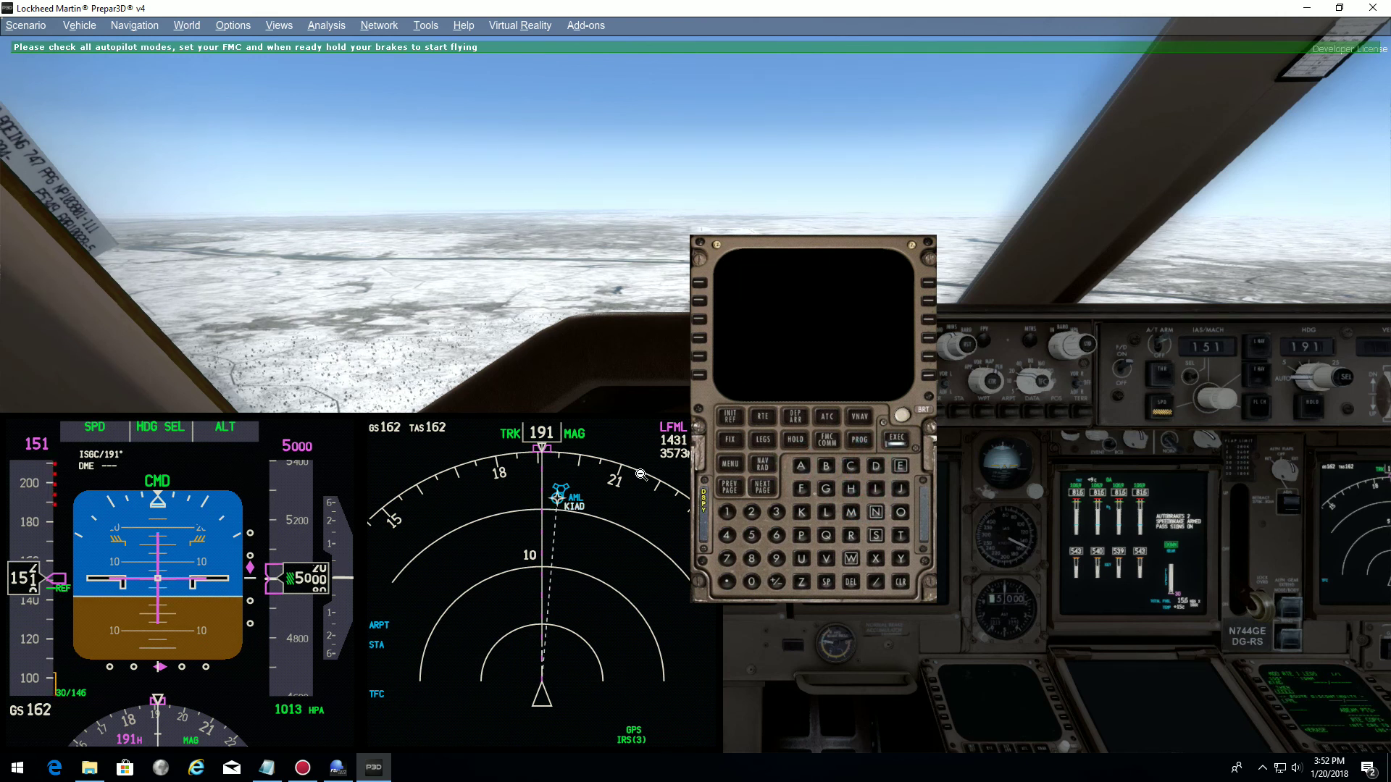
left_click(897, 438)
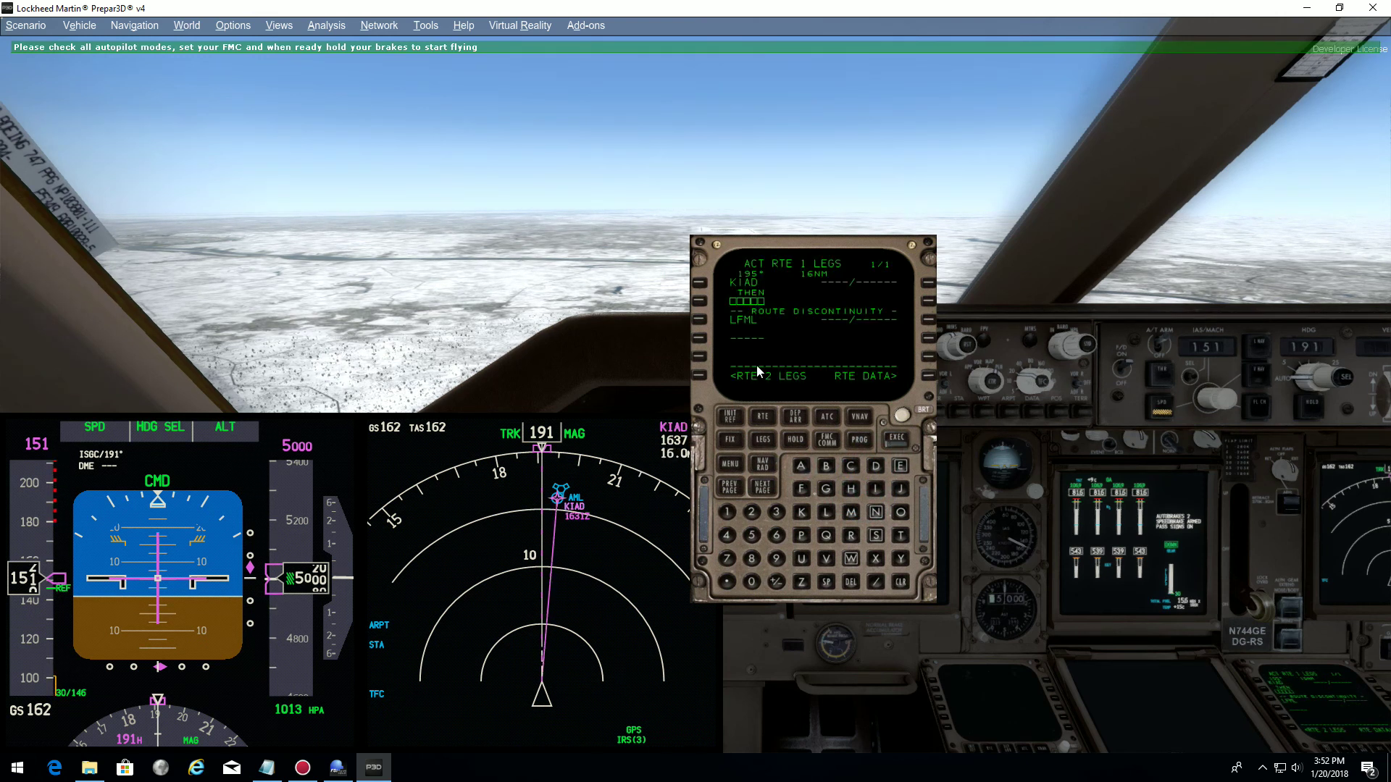
- Delete the discontinuity and LFML leg, then execute the cleaned-up route
left_click(851, 583)
left_click(701, 342)
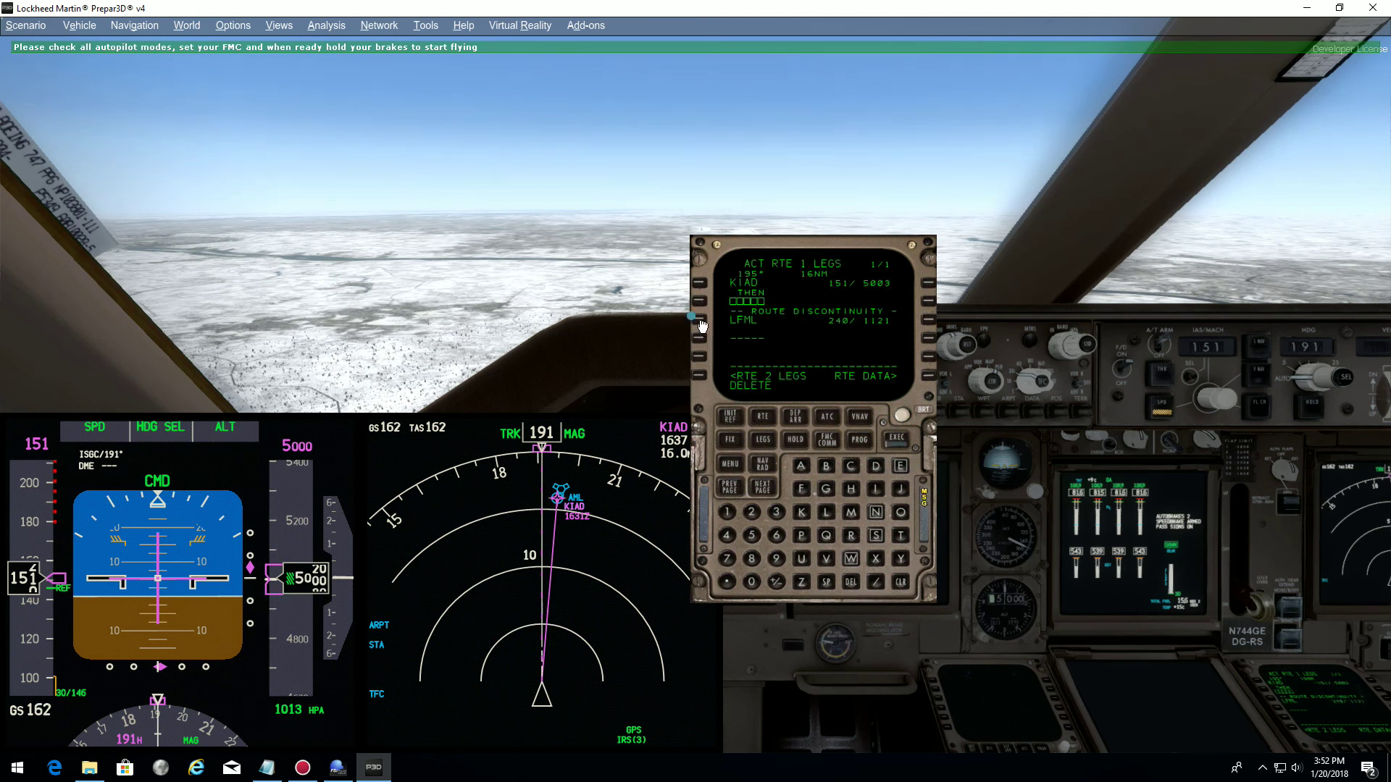
left_click(897, 444)
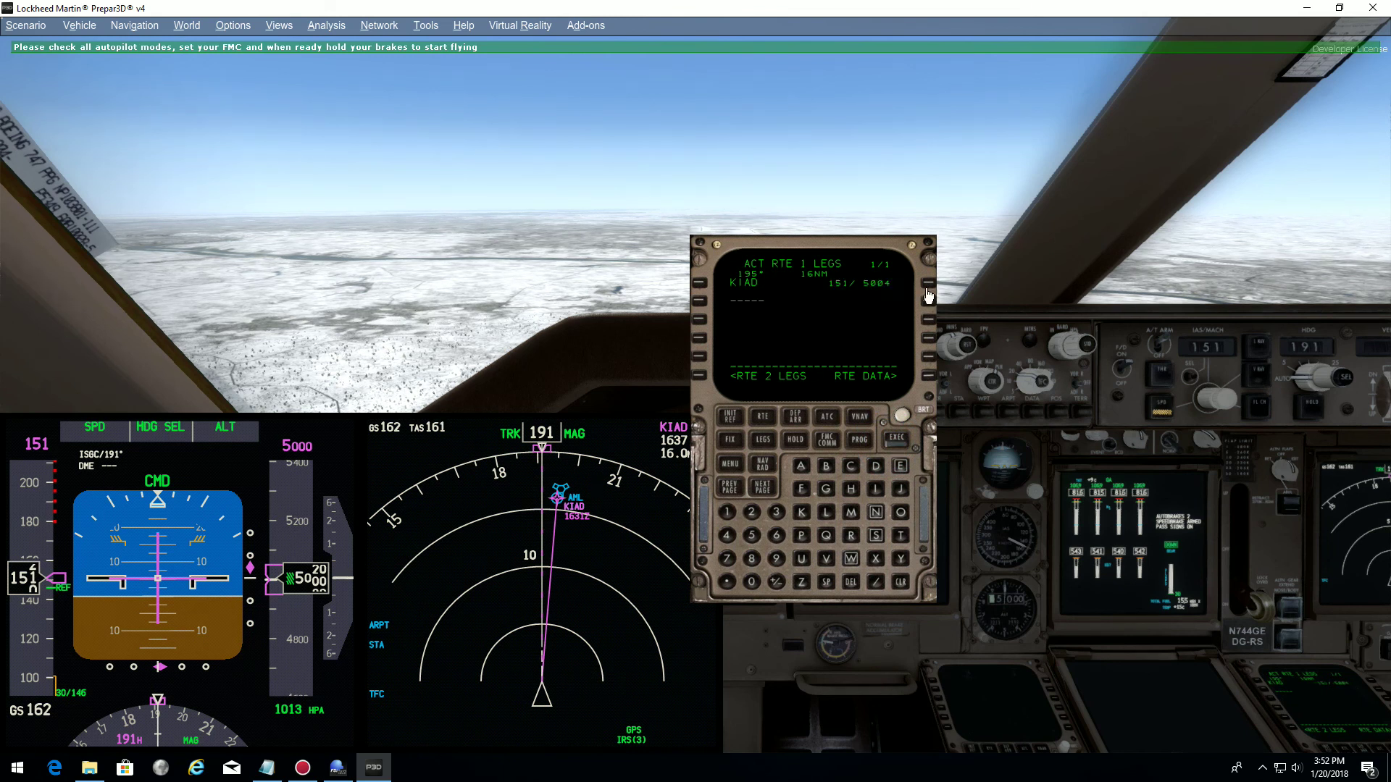
left_click_drag(862, 253, 912, 255)
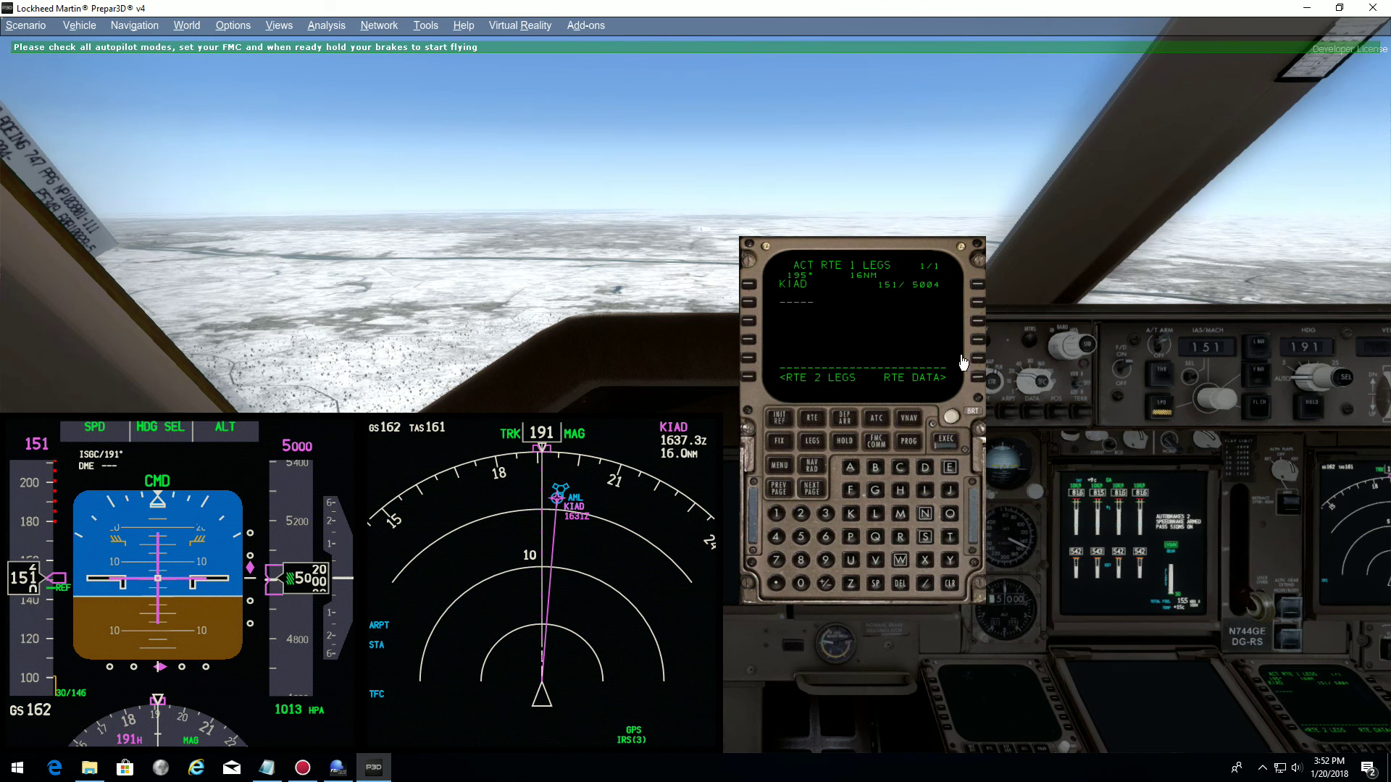
- On RTE page 1, replace destination LFML with KIAD and execute the change
left_click(843, 418)
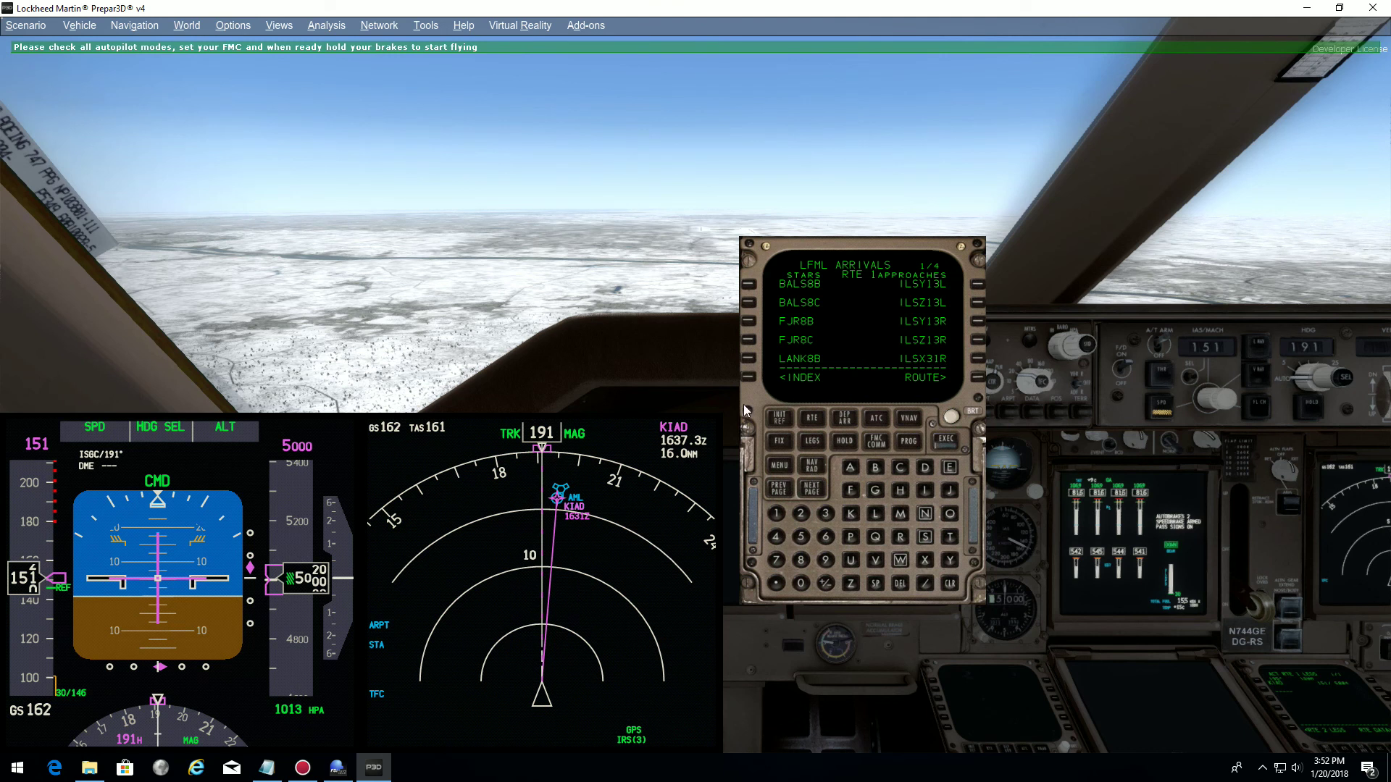
left_click(749, 379)
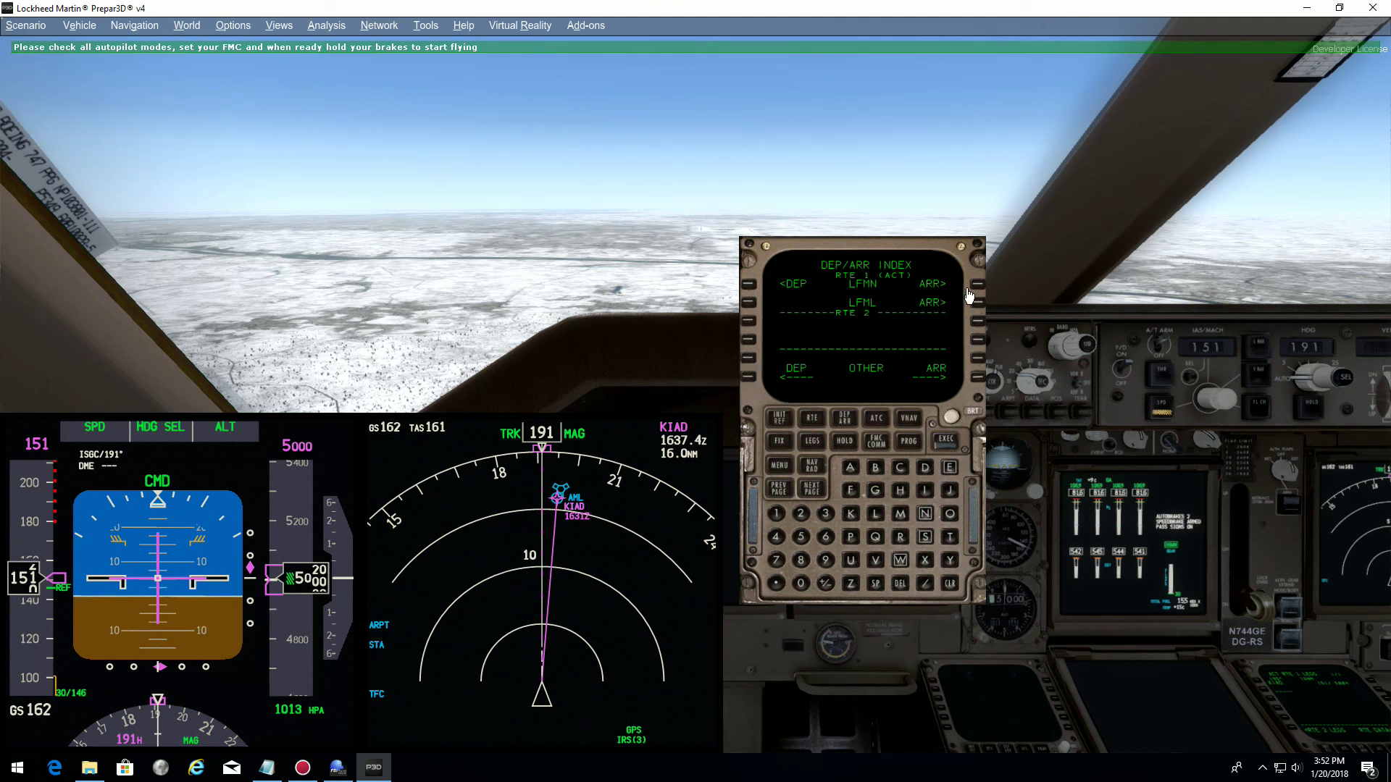
left_click(813, 419)
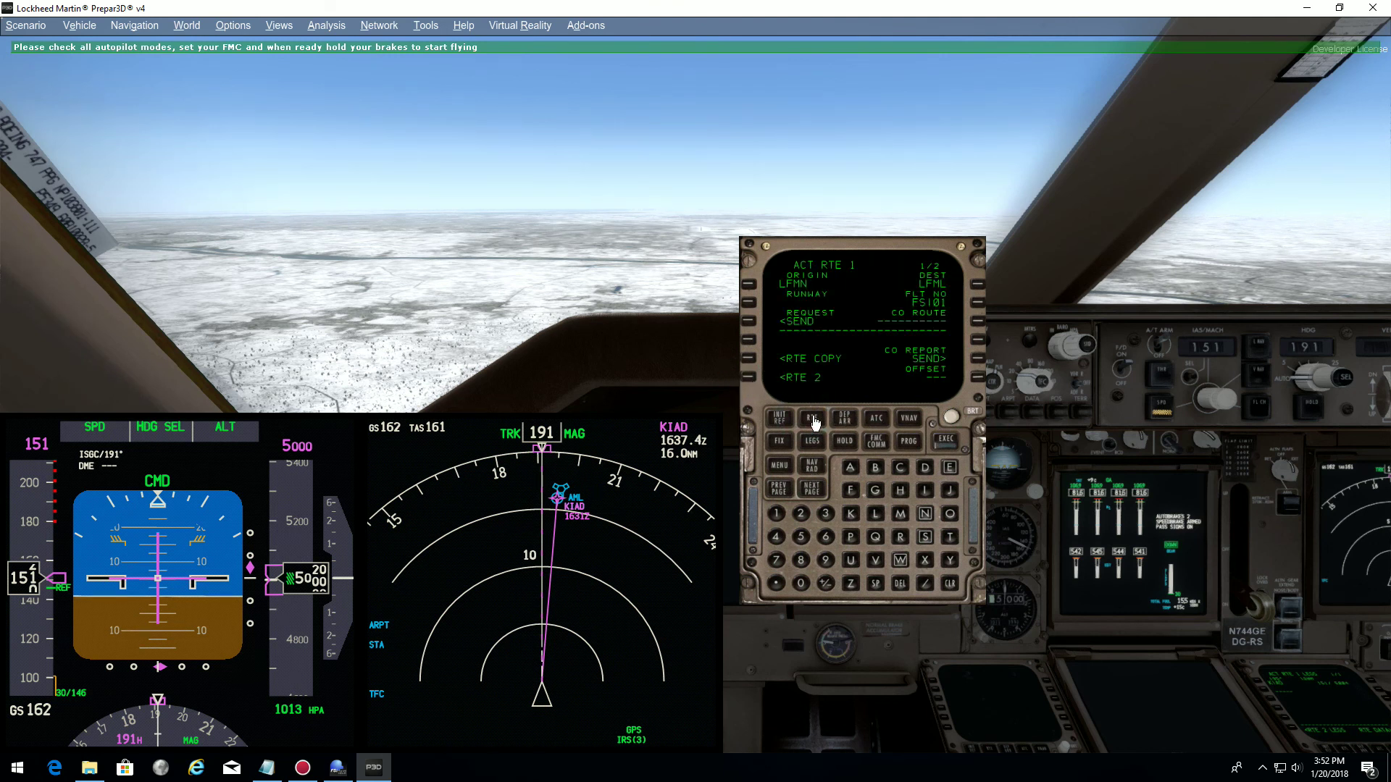
left_click(812, 442)
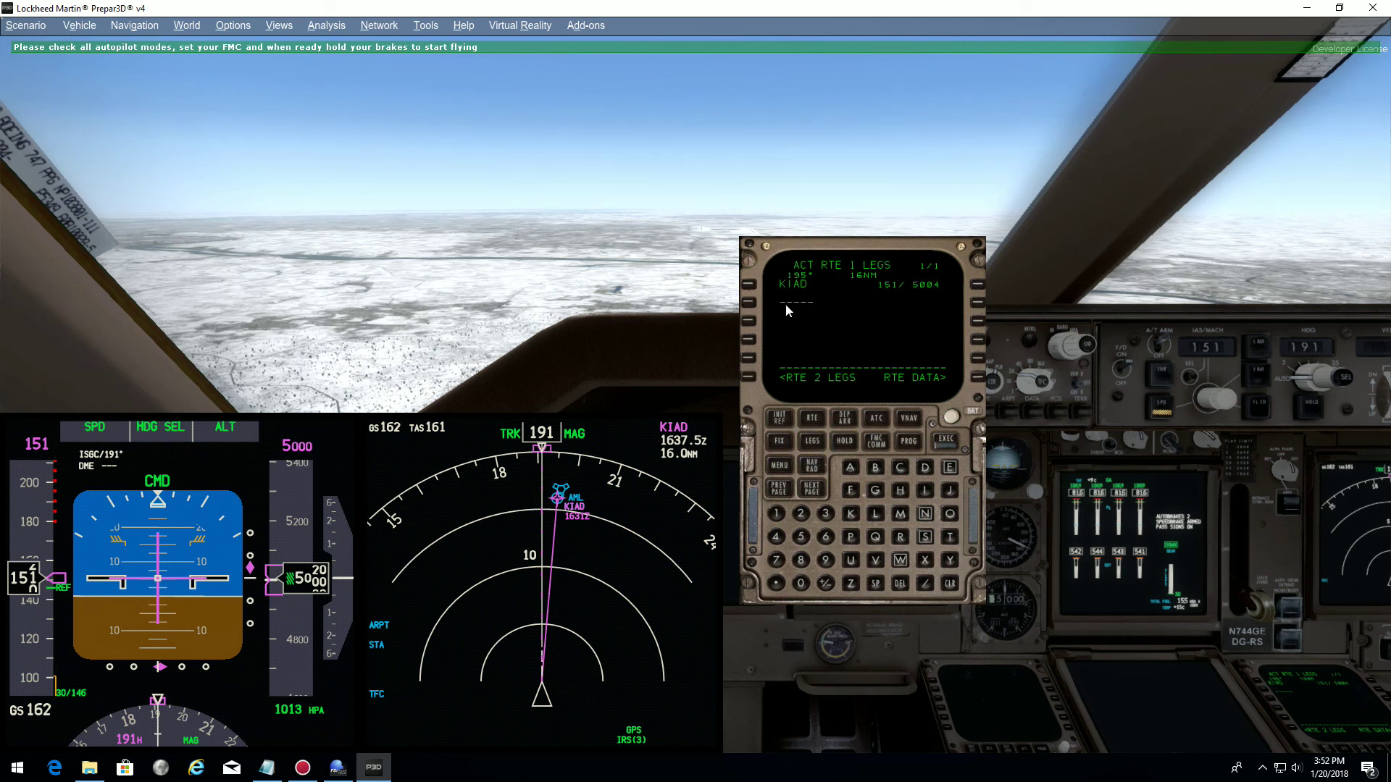
left_click(812, 418)
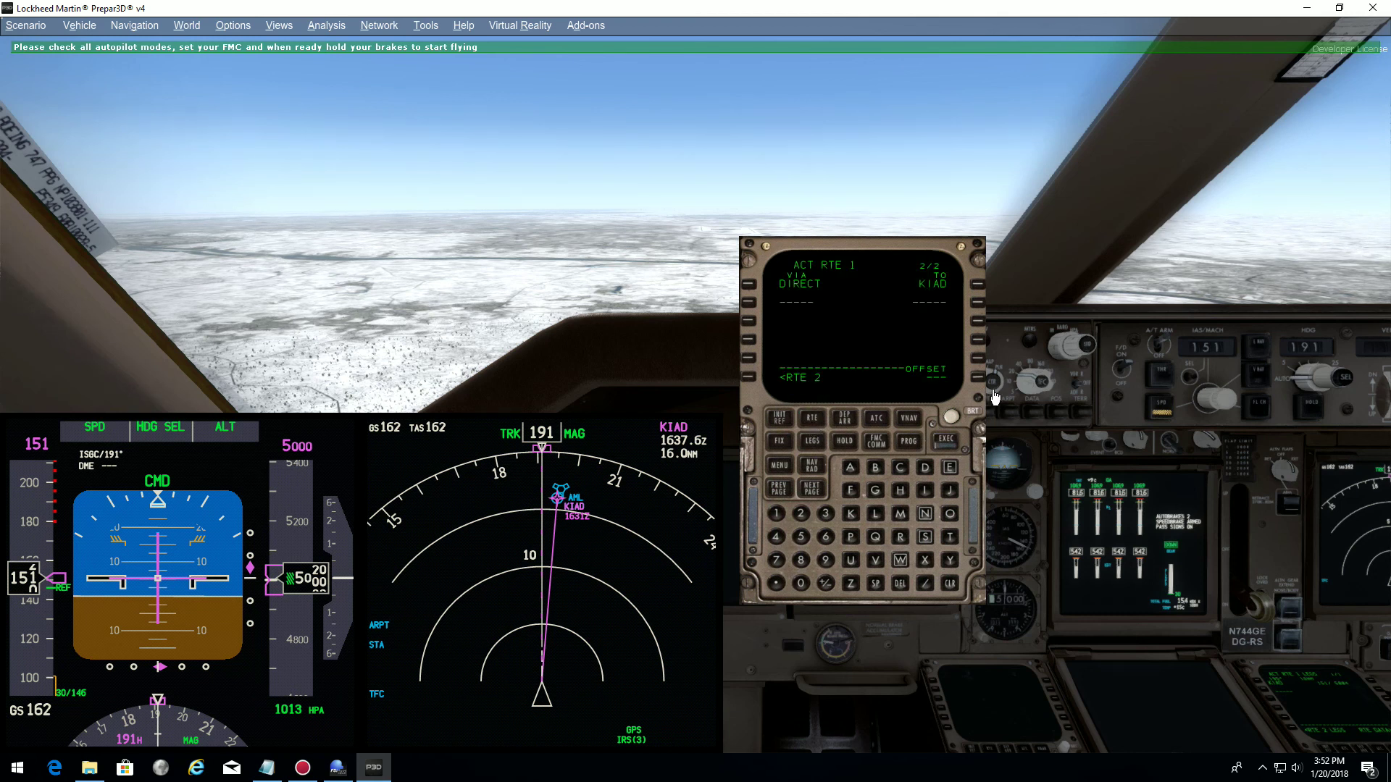
left_click(778, 487)
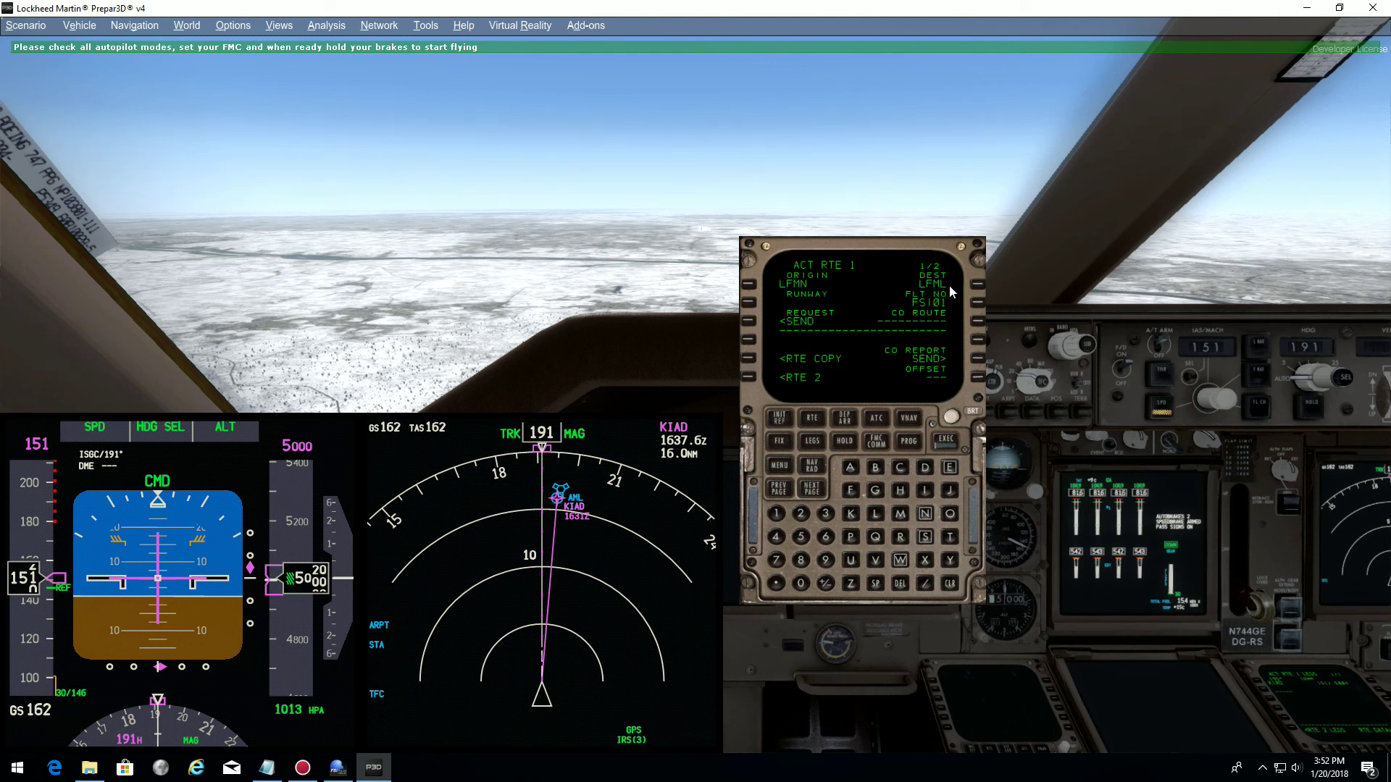
left_click(852, 514)
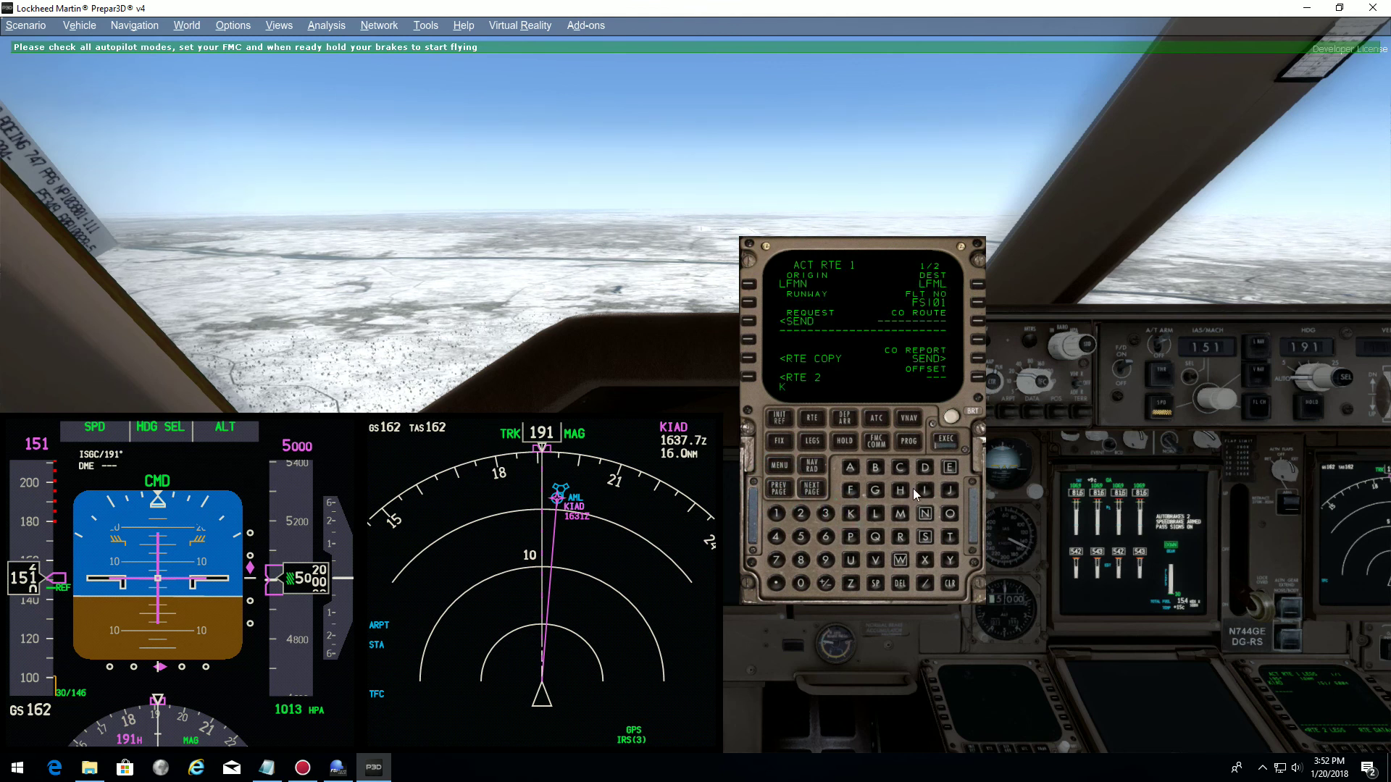
left_click(852, 470)
left_click(925, 468)
left_click(975, 285)
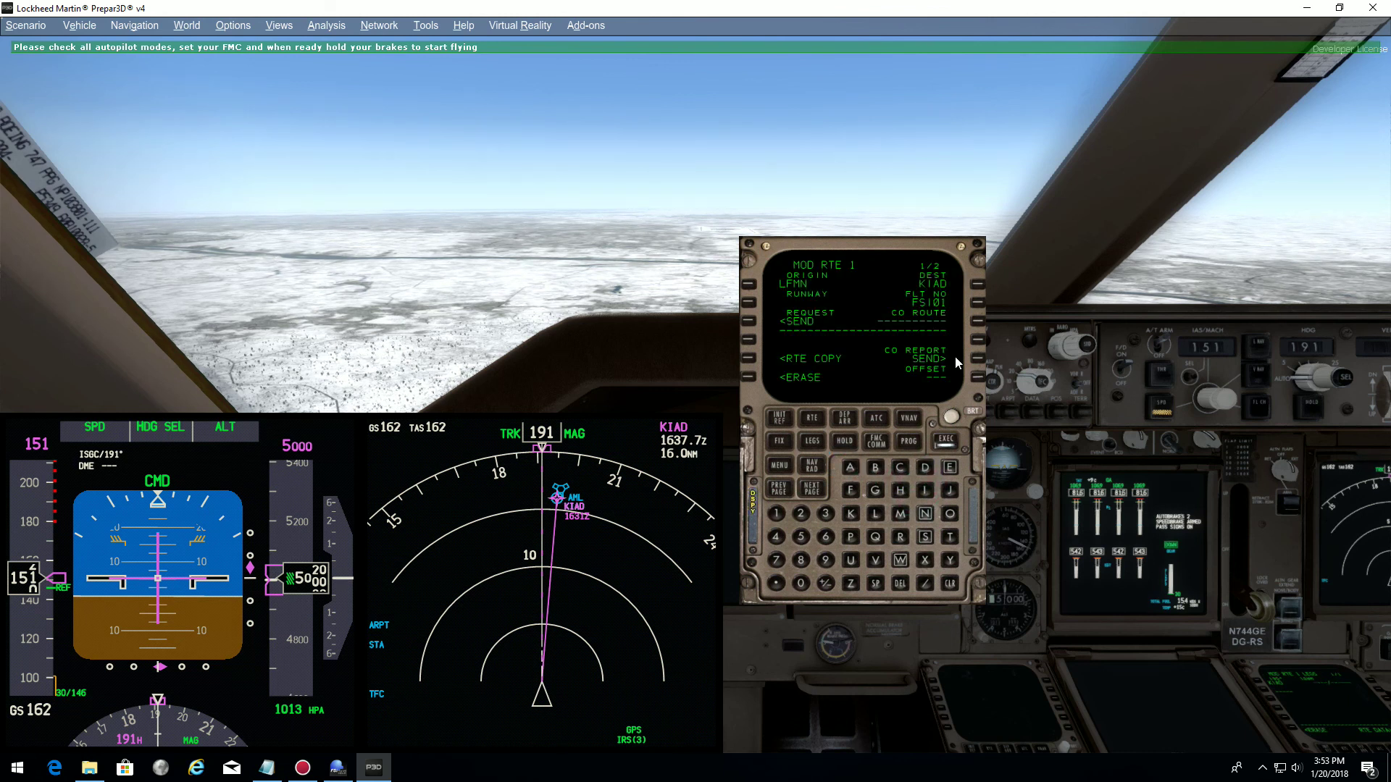
left_click(947, 444)
- Select and execute the KIAD ILS19L approach, adding IZUMI, DOMSE and RW19L to the legs
left_click(845, 417)
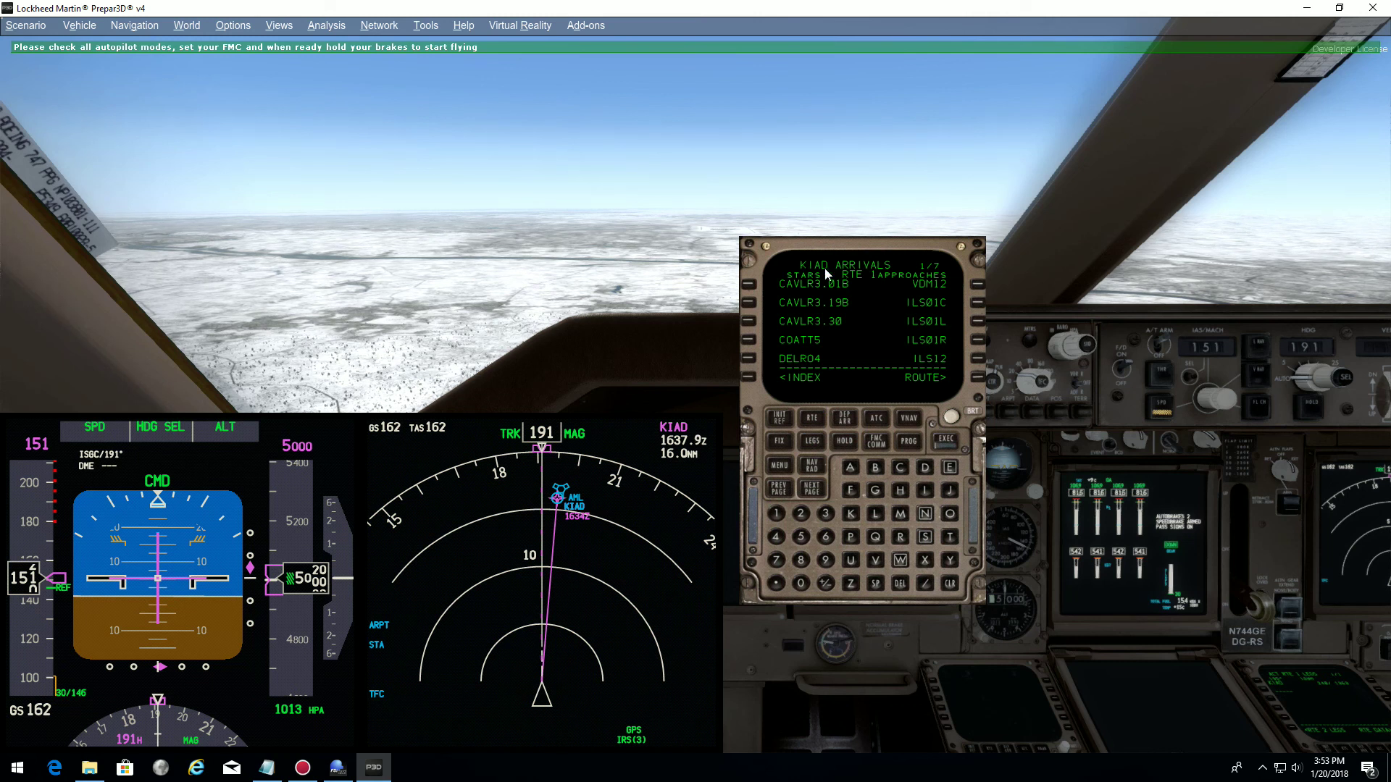
left_click(812, 489)
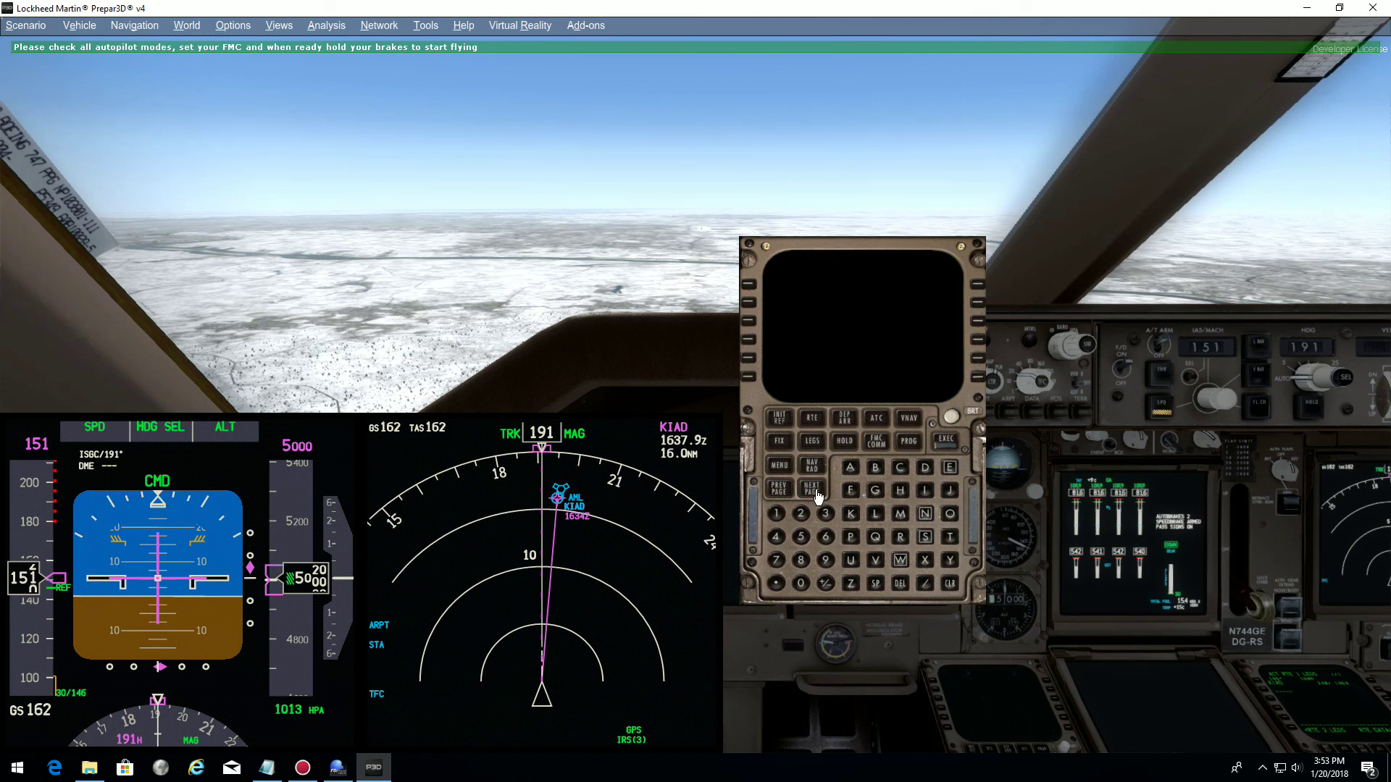
left_click(976, 303)
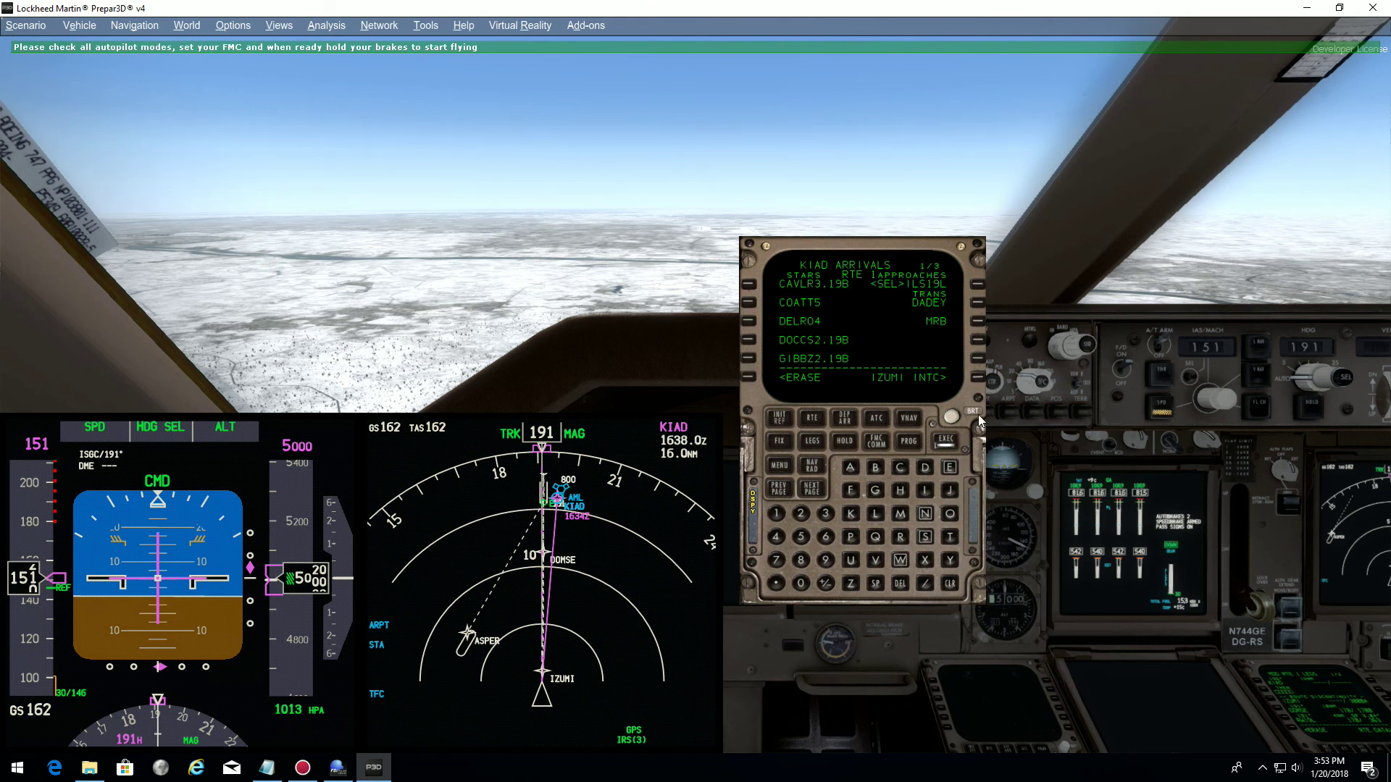
left_click(946, 440)
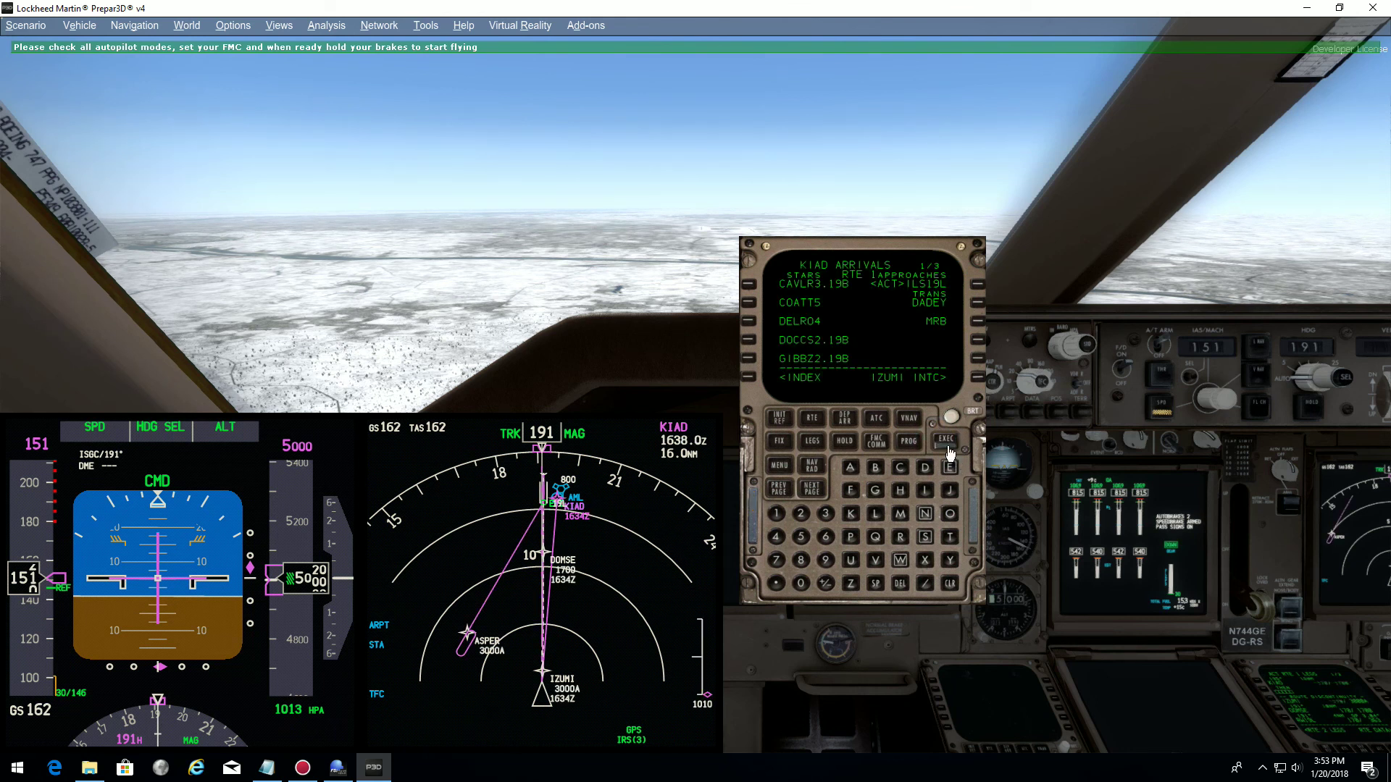
left_click(812, 446)
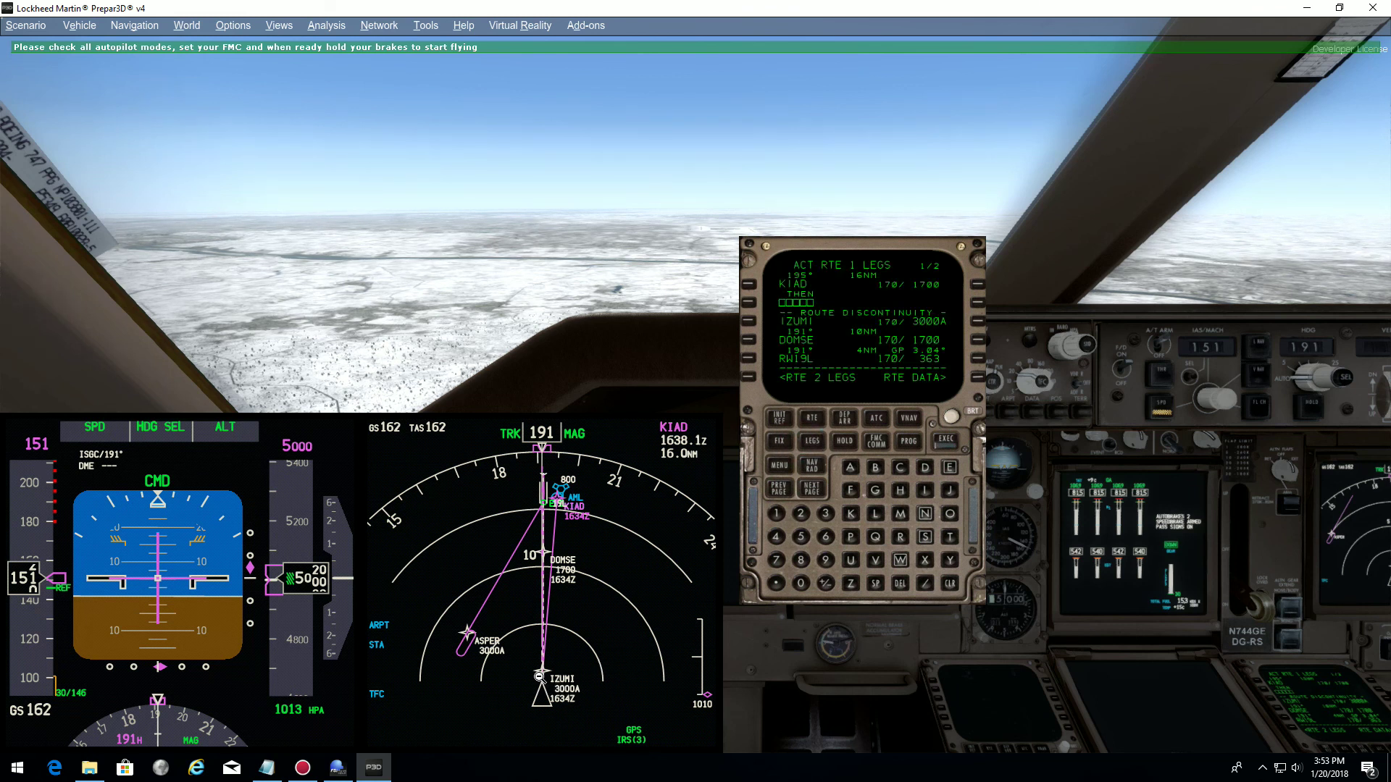
- Go direct to IZUMI and execute, check the APPROACH REF speeds, then close the CDU
left_click(751, 295)
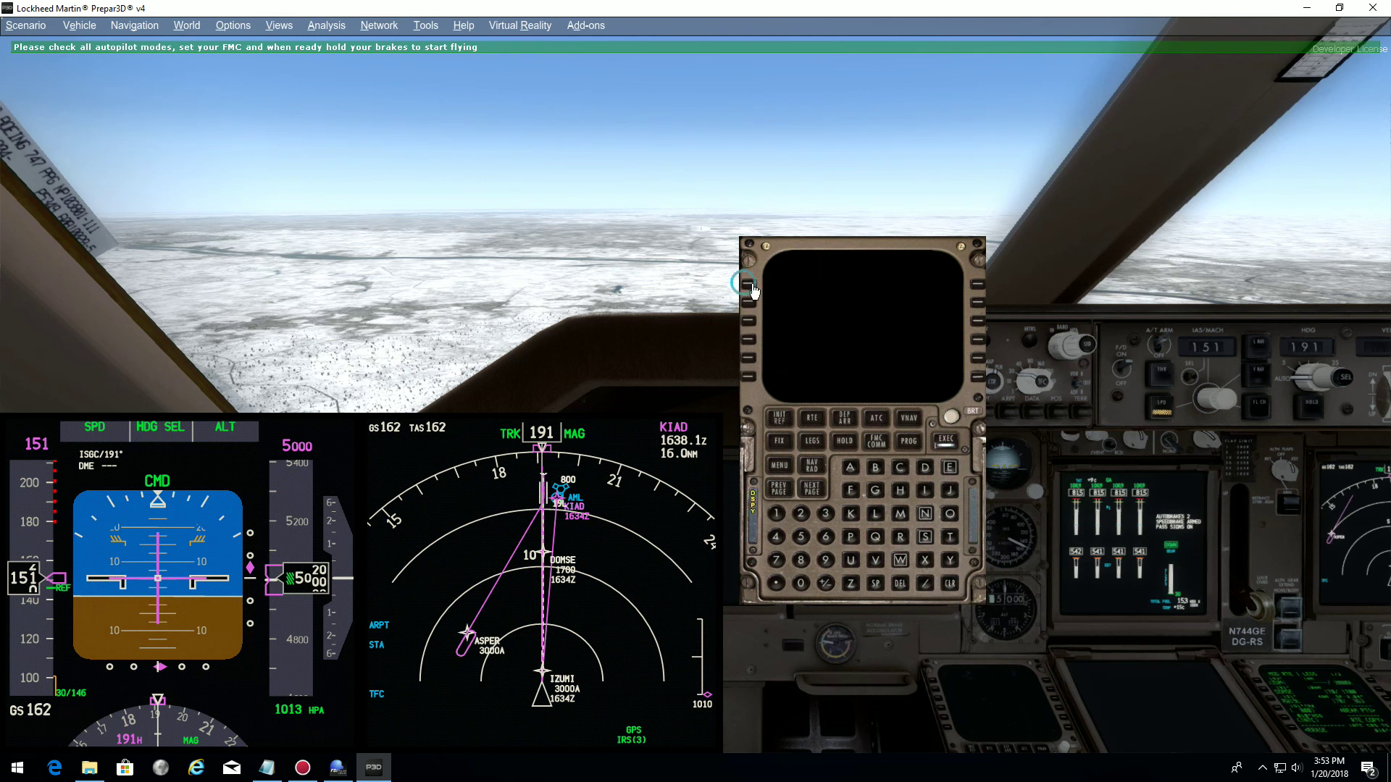
left_click(947, 442)
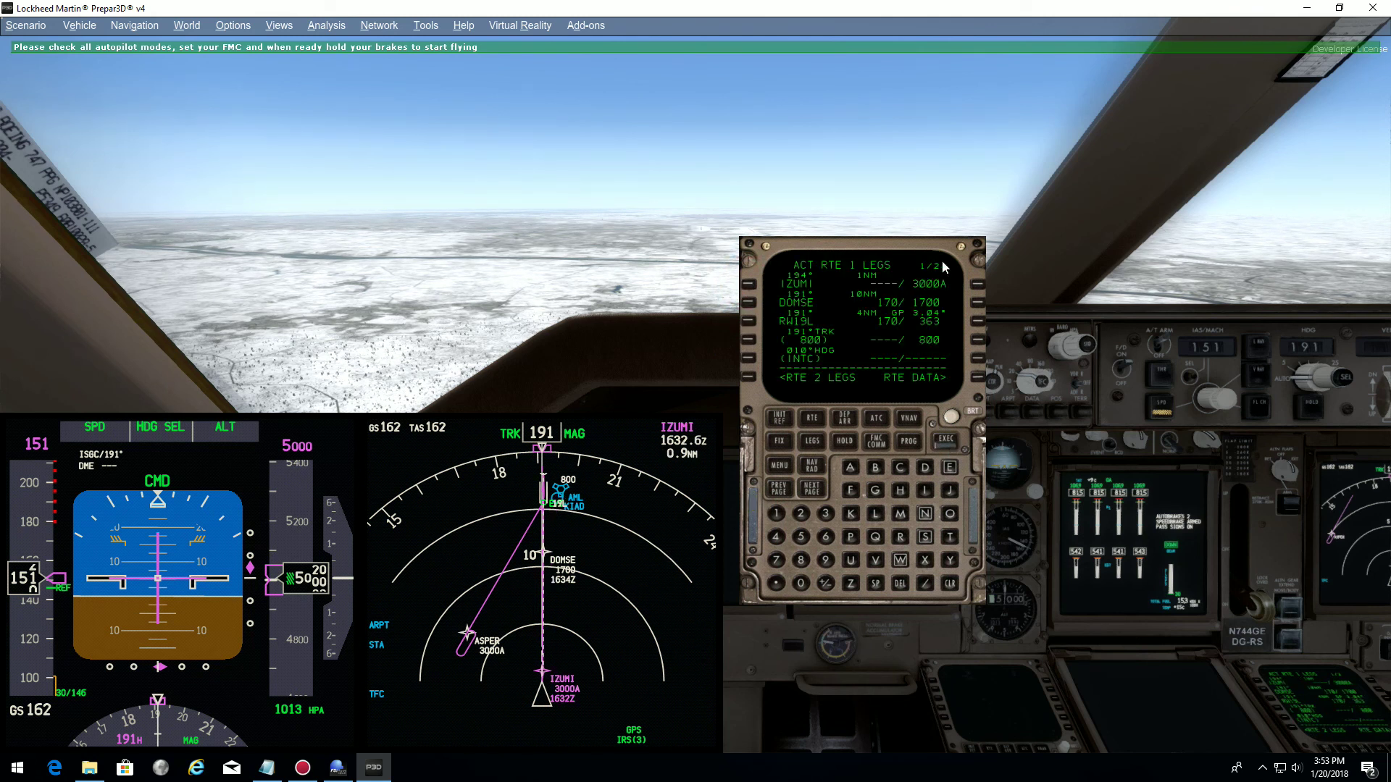
left_click(775, 420)
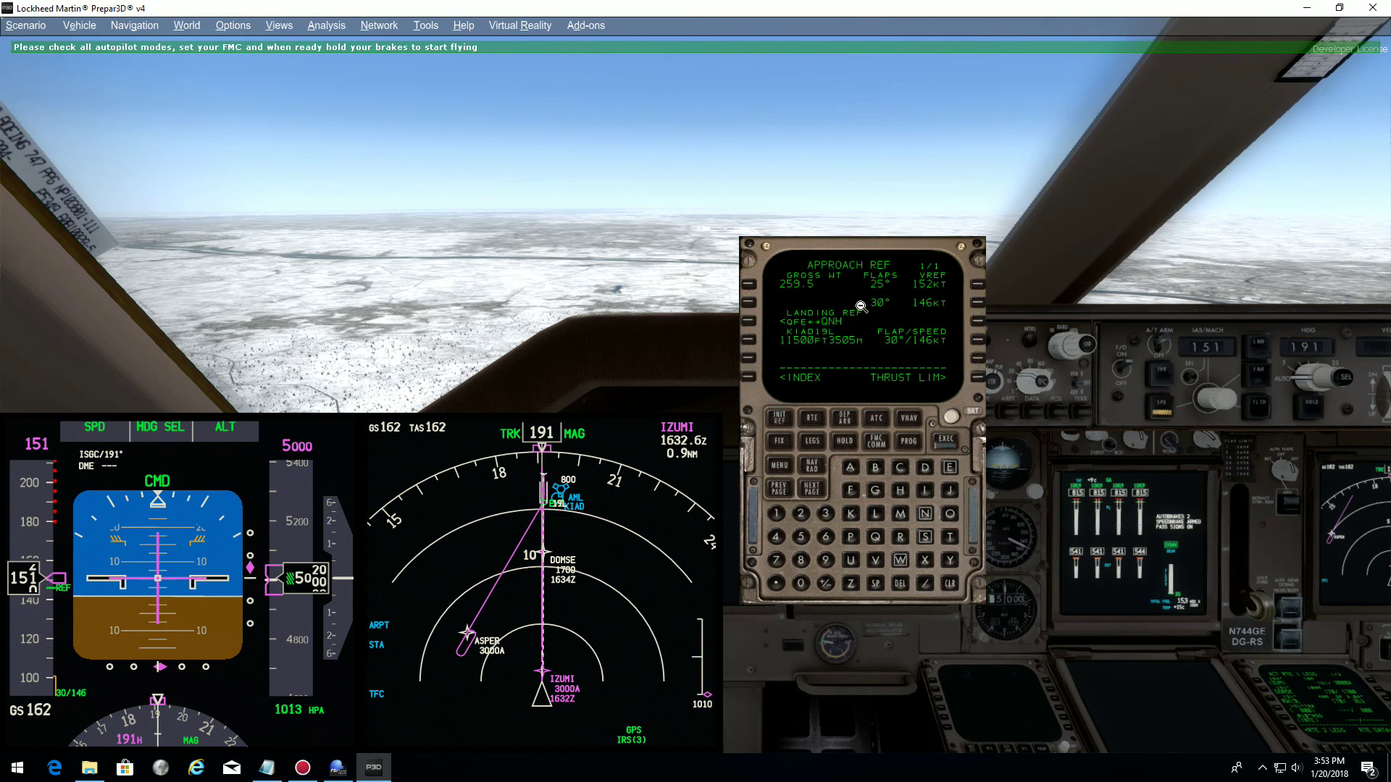
left_click(861, 307)
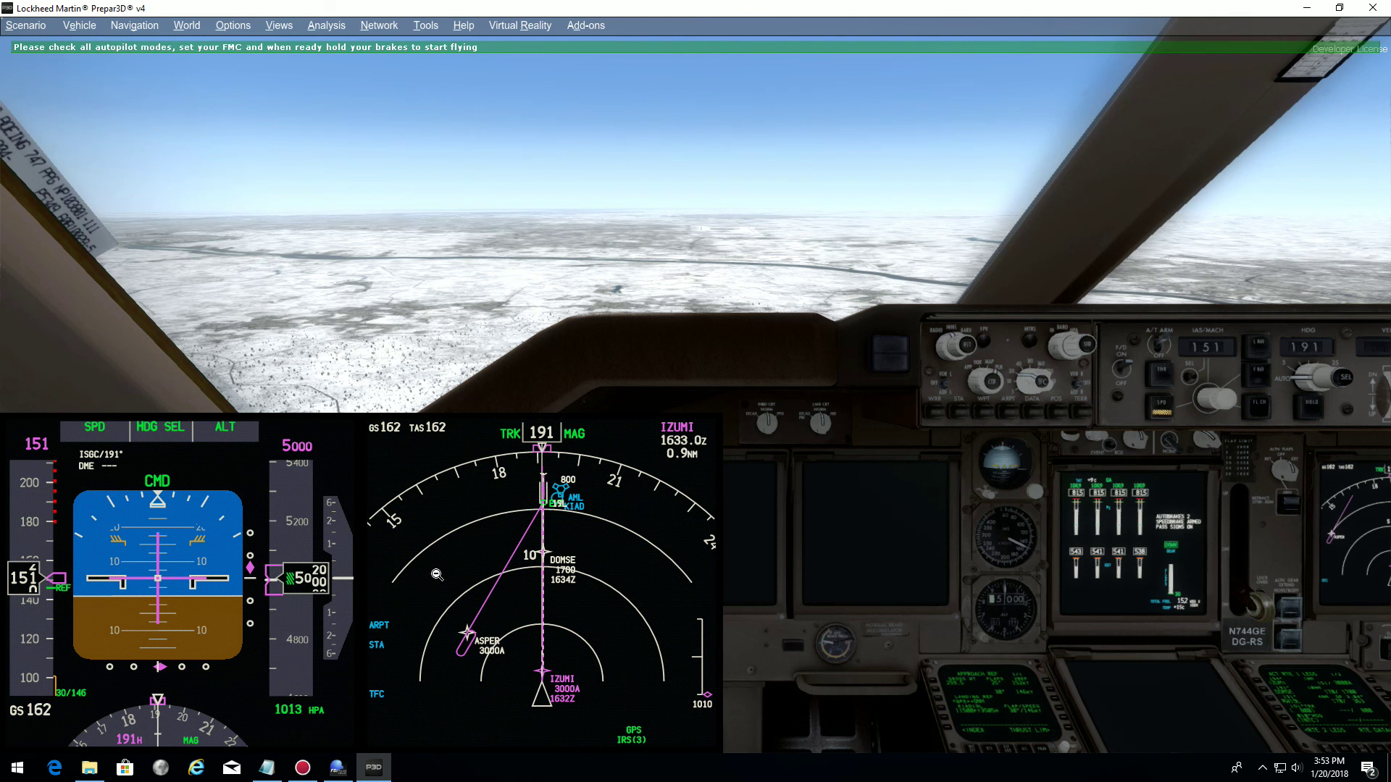
- Save an FSiPanel snapshot named 'ILS 19L KIAD 15NM ALL SET'
left_click(336, 767)
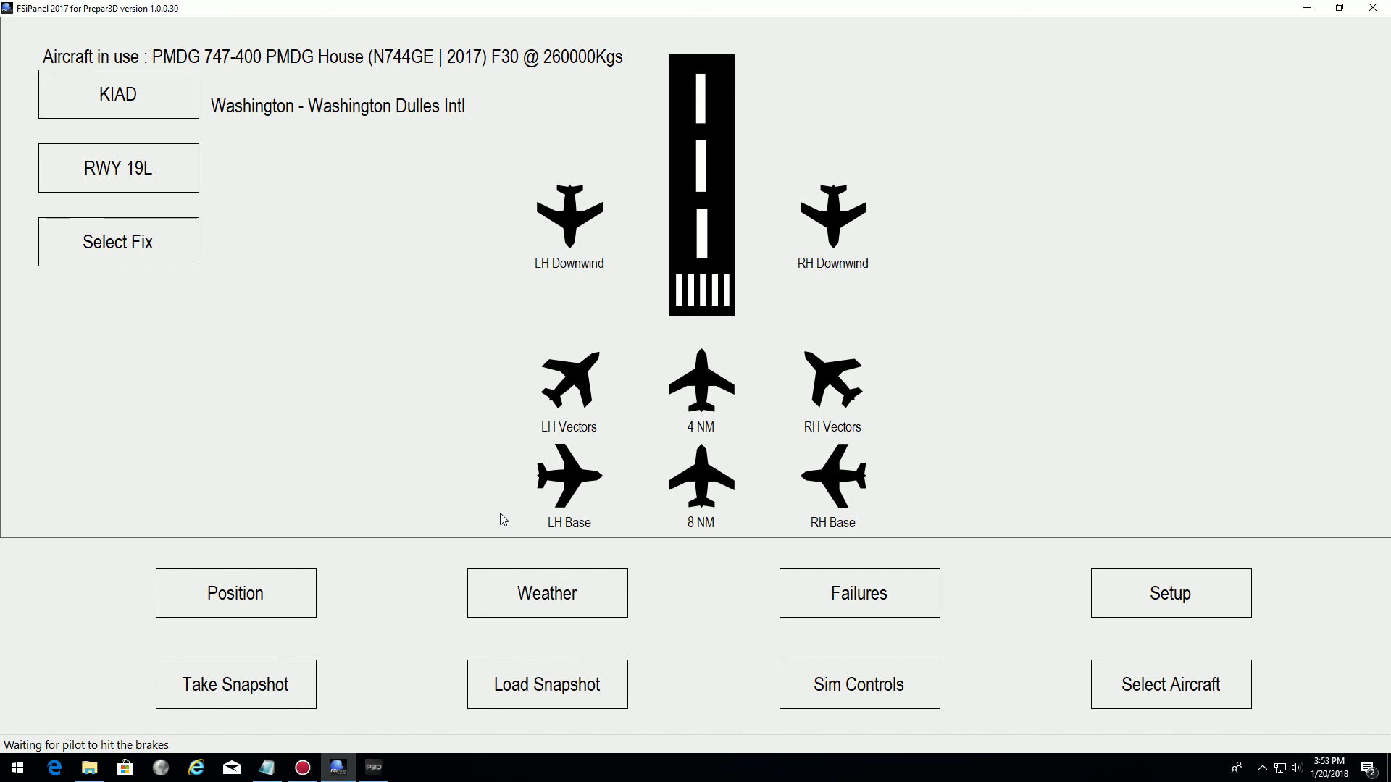
left_click(219, 674)
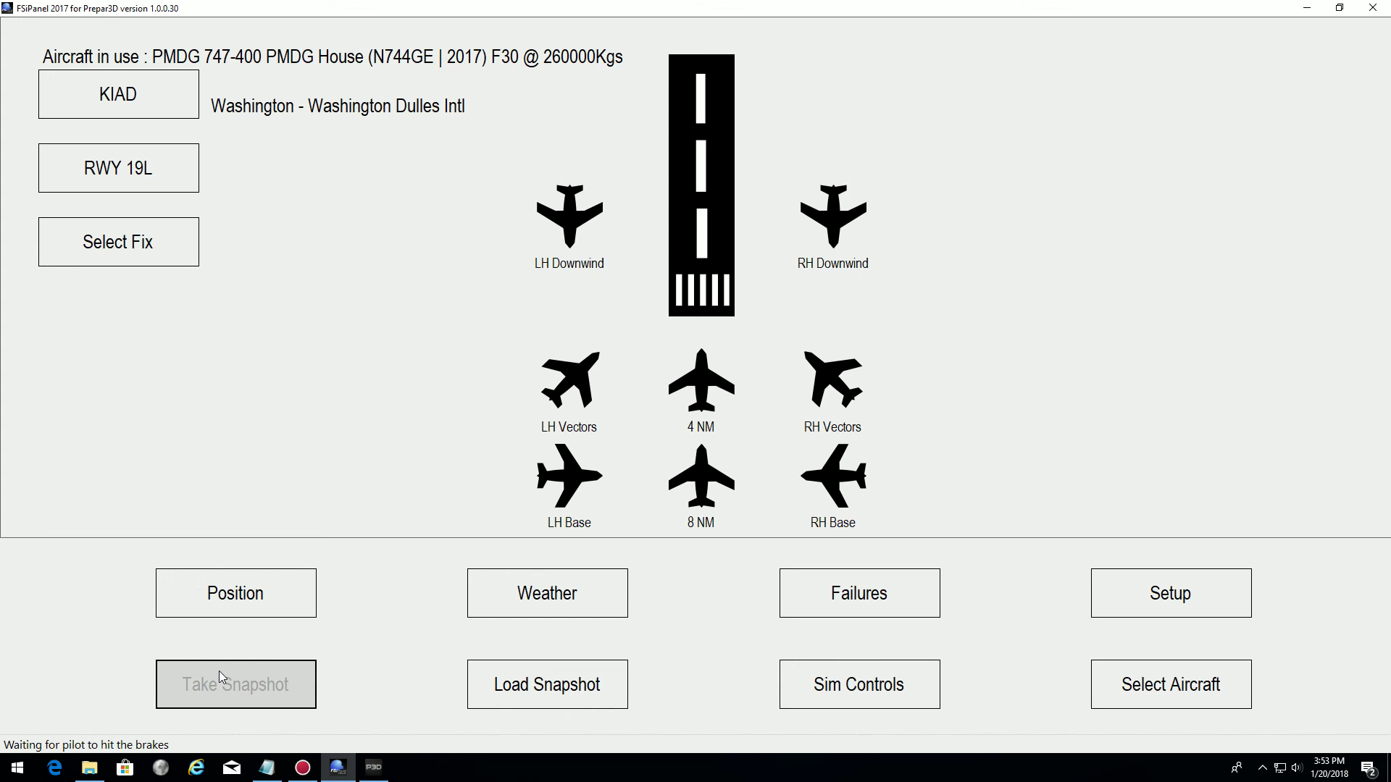
left_click(167, 61)
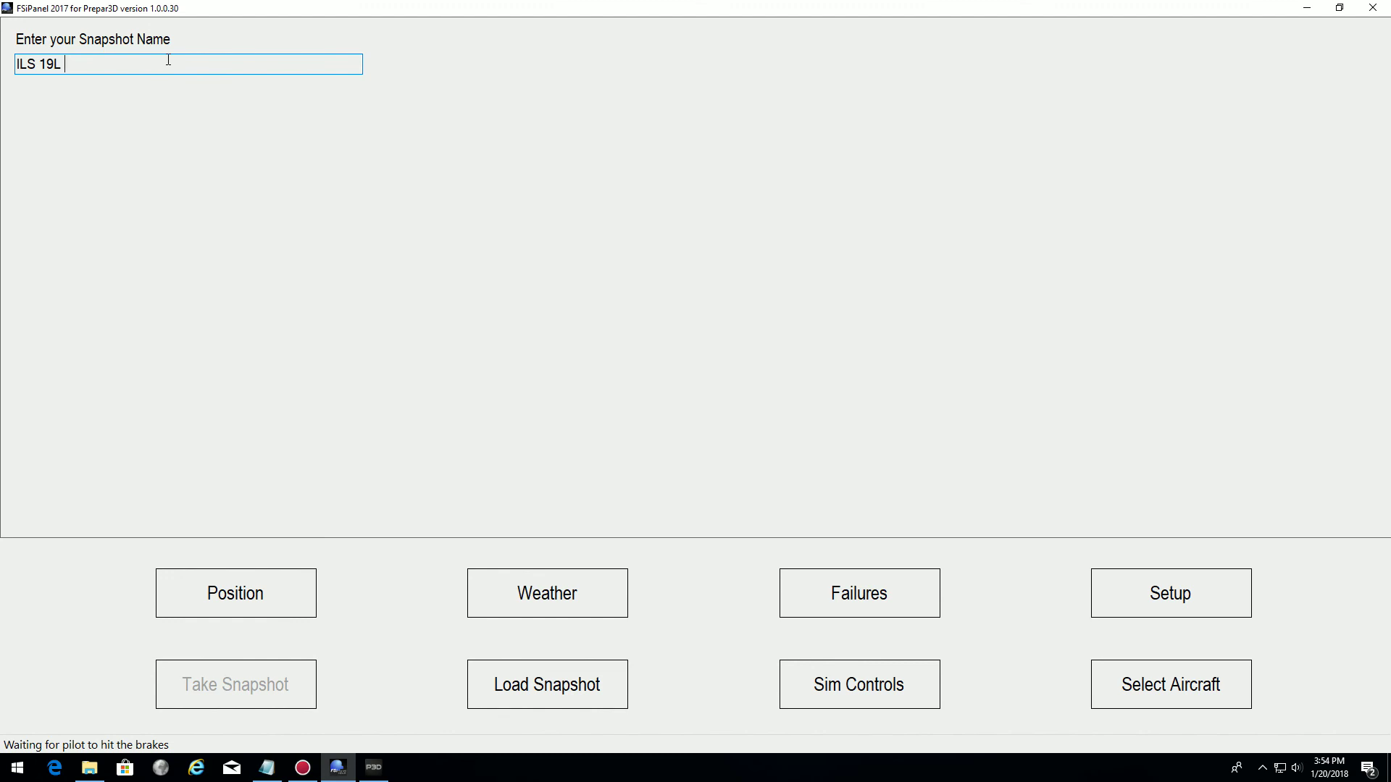
type("ILS 19L KIAD 15NM ALL SET")
key("Return")
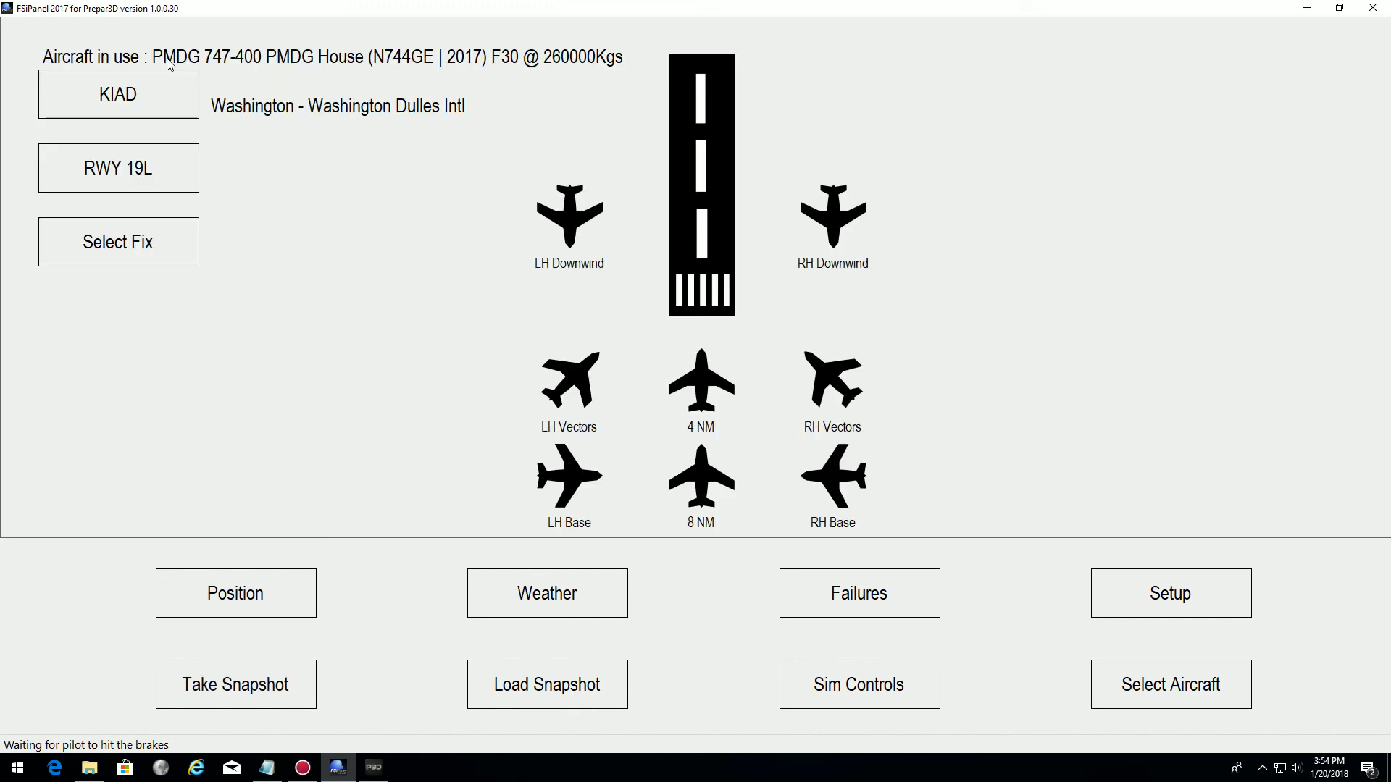
- Back in the simulator, release the brakes and arm APP for localizer and glideslope capture
left_click(373, 767)
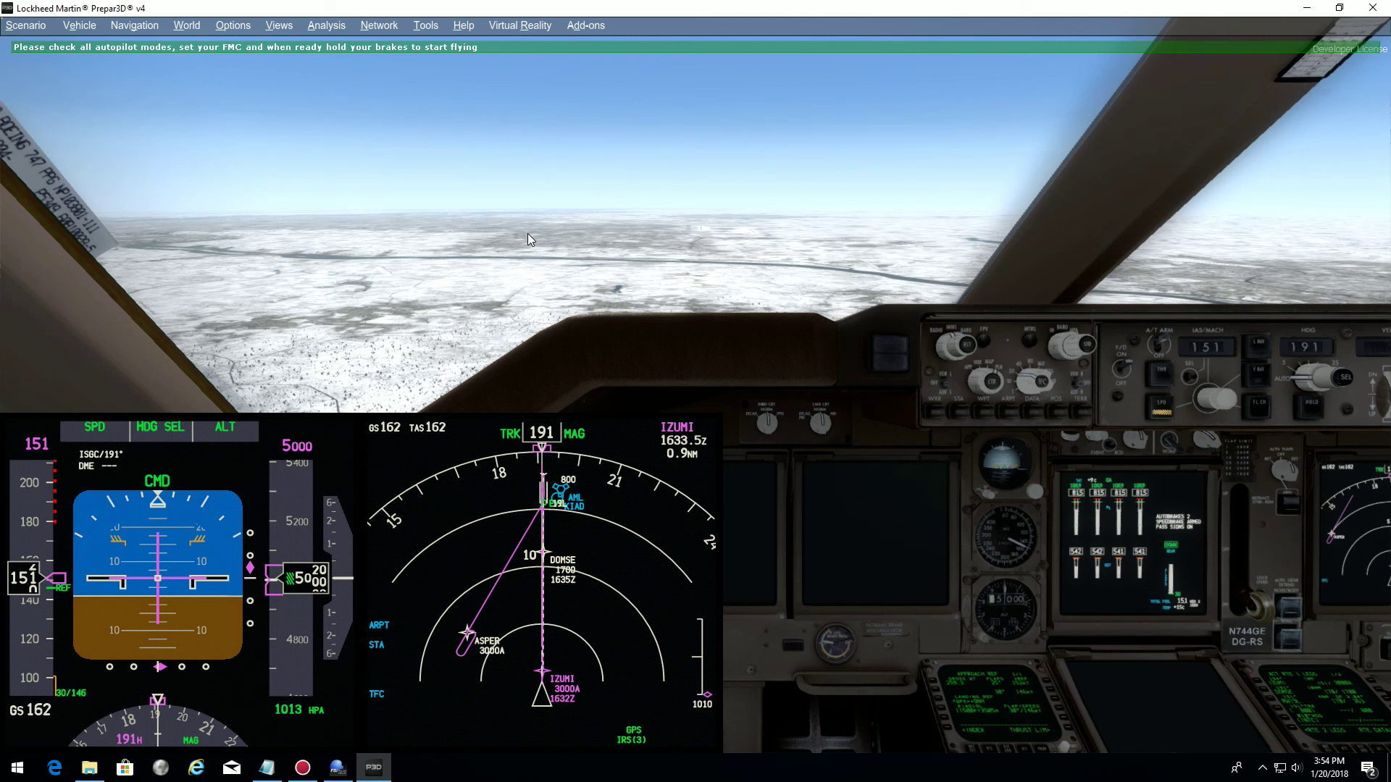
key("period")
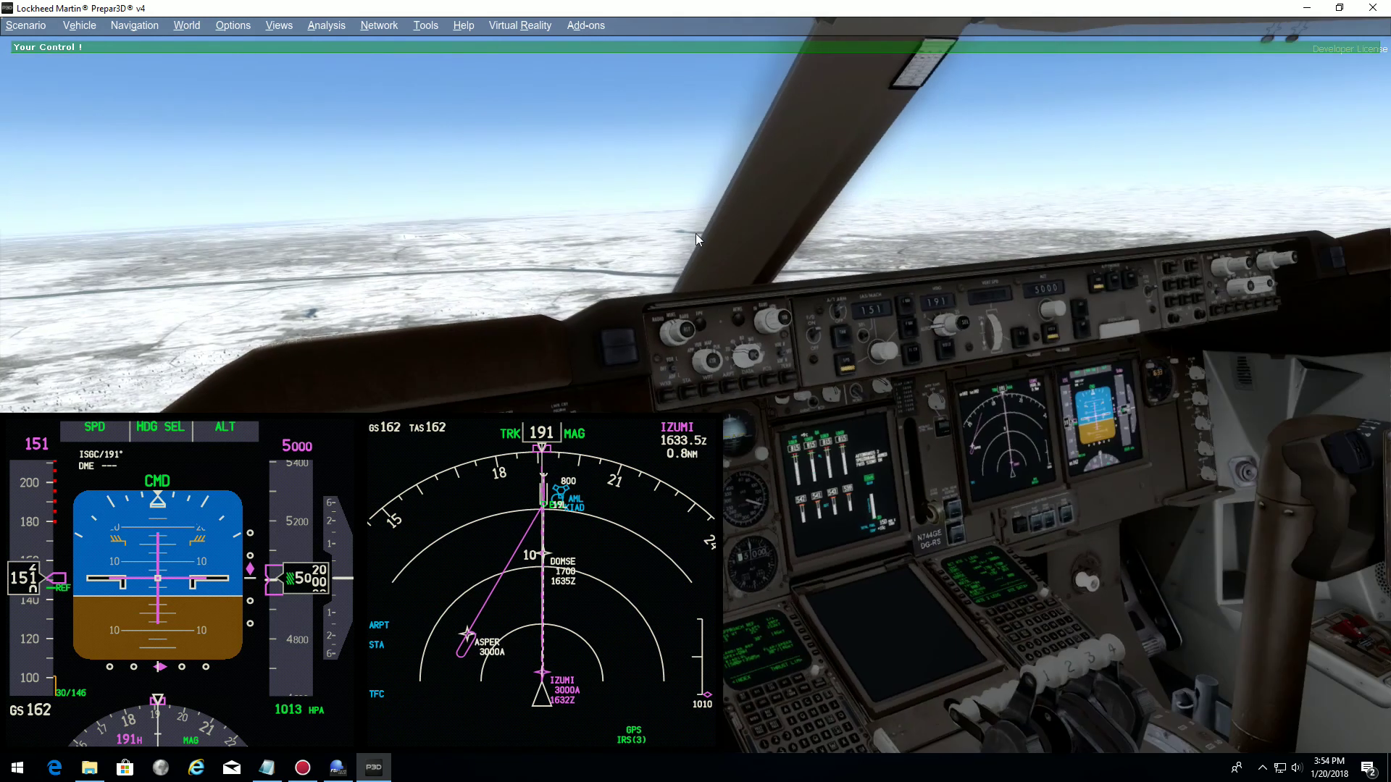
left_click(1079, 333)
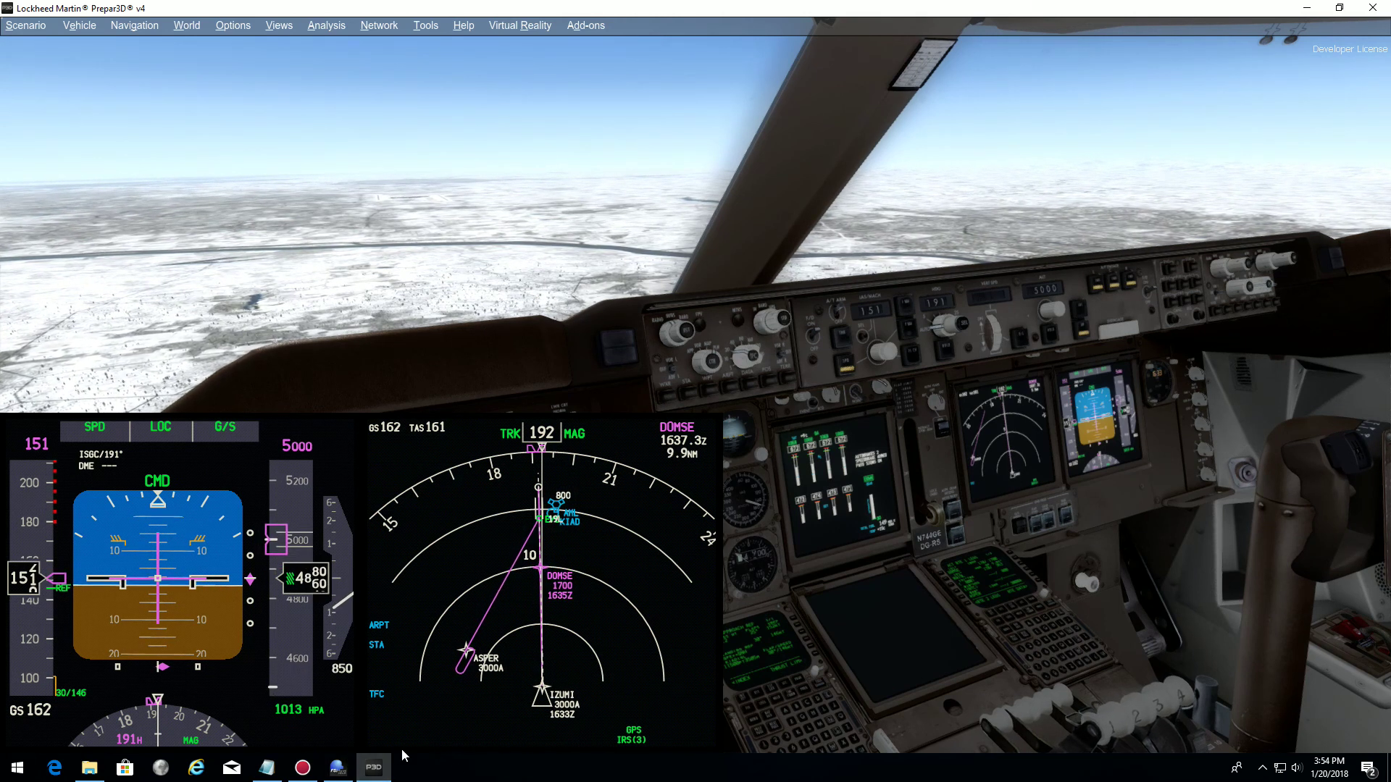
- Exit Prepar3D and, after relaunching, bring FSiPanel back to the front
left_click(1382, 7)
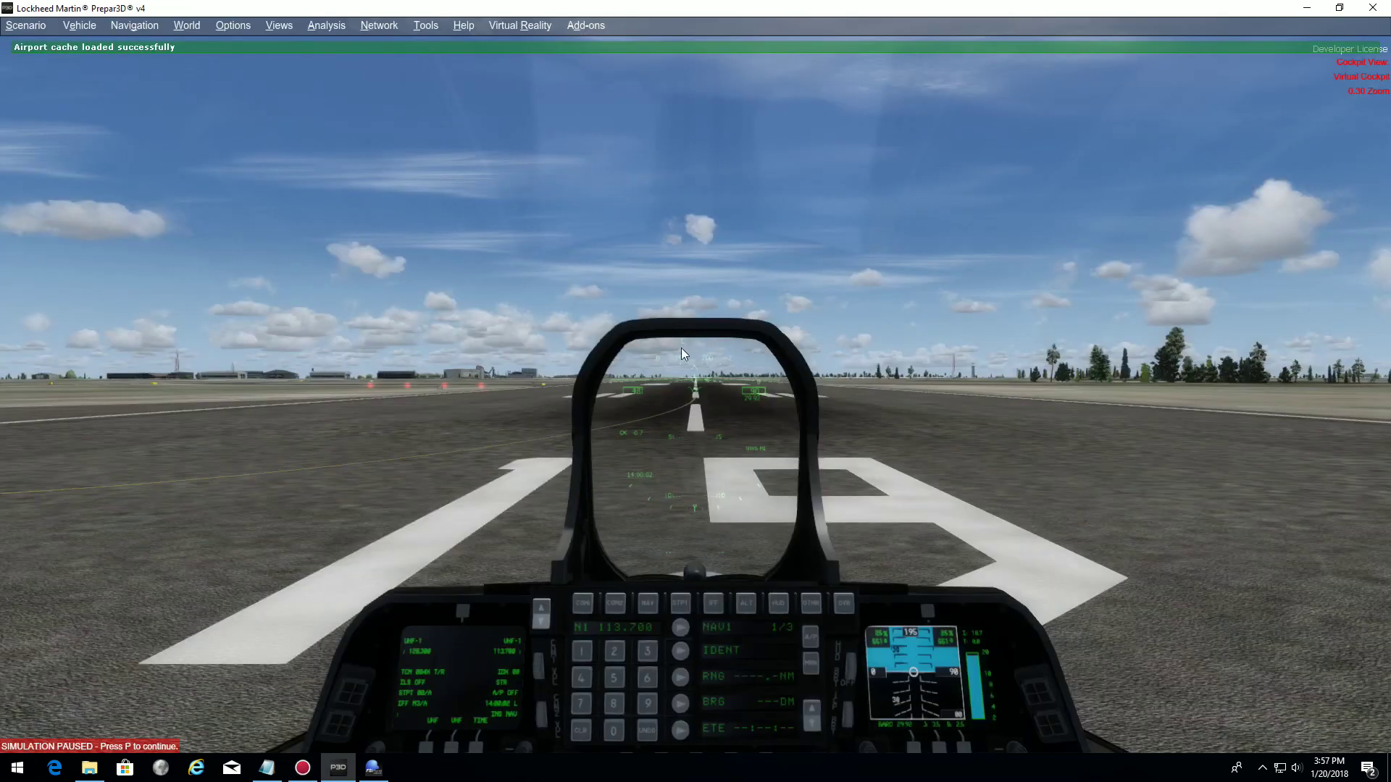
left_click(373, 767)
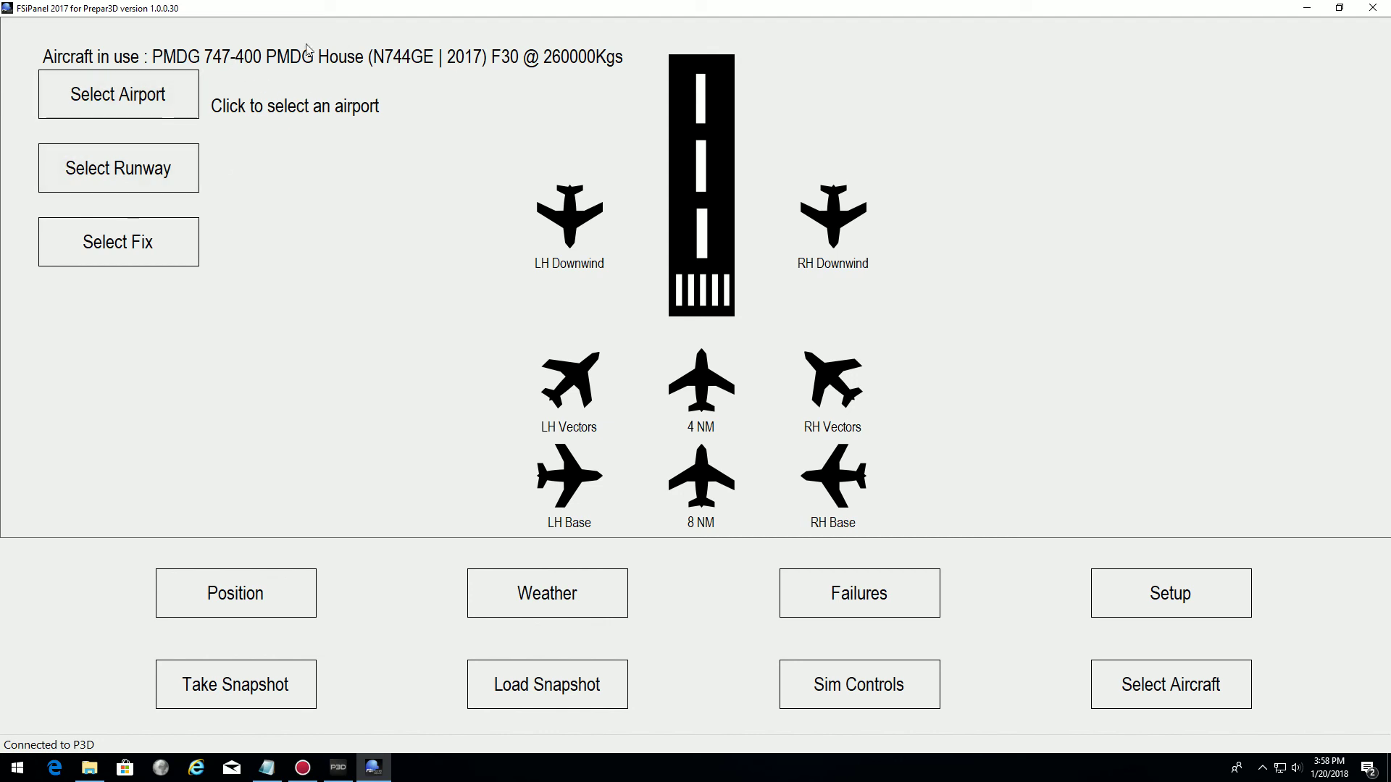
- Load the 'ILS 19L KIAD 15NM ALL SET' snapshot from the saved snapshots list
left_click(599, 662)
left_click(102, 90)
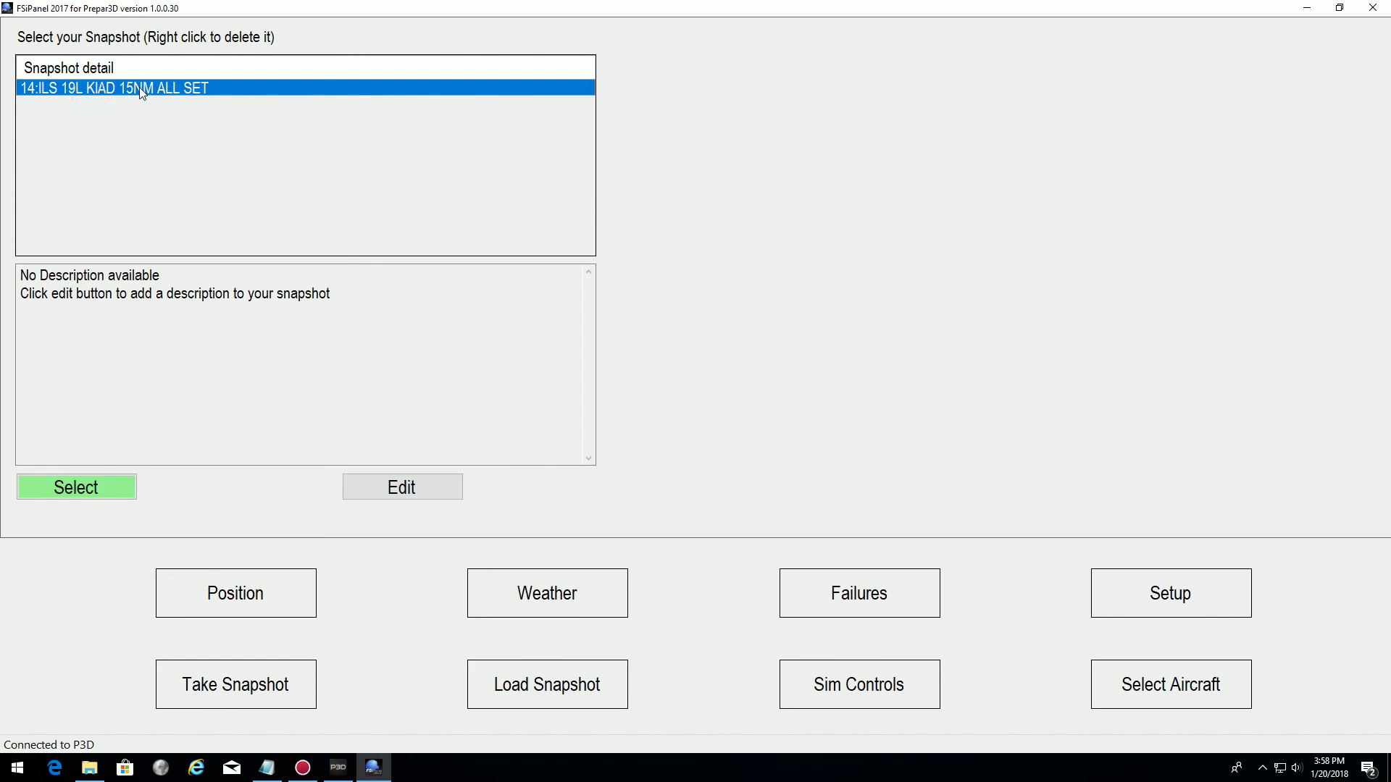
left_click(117, 488)
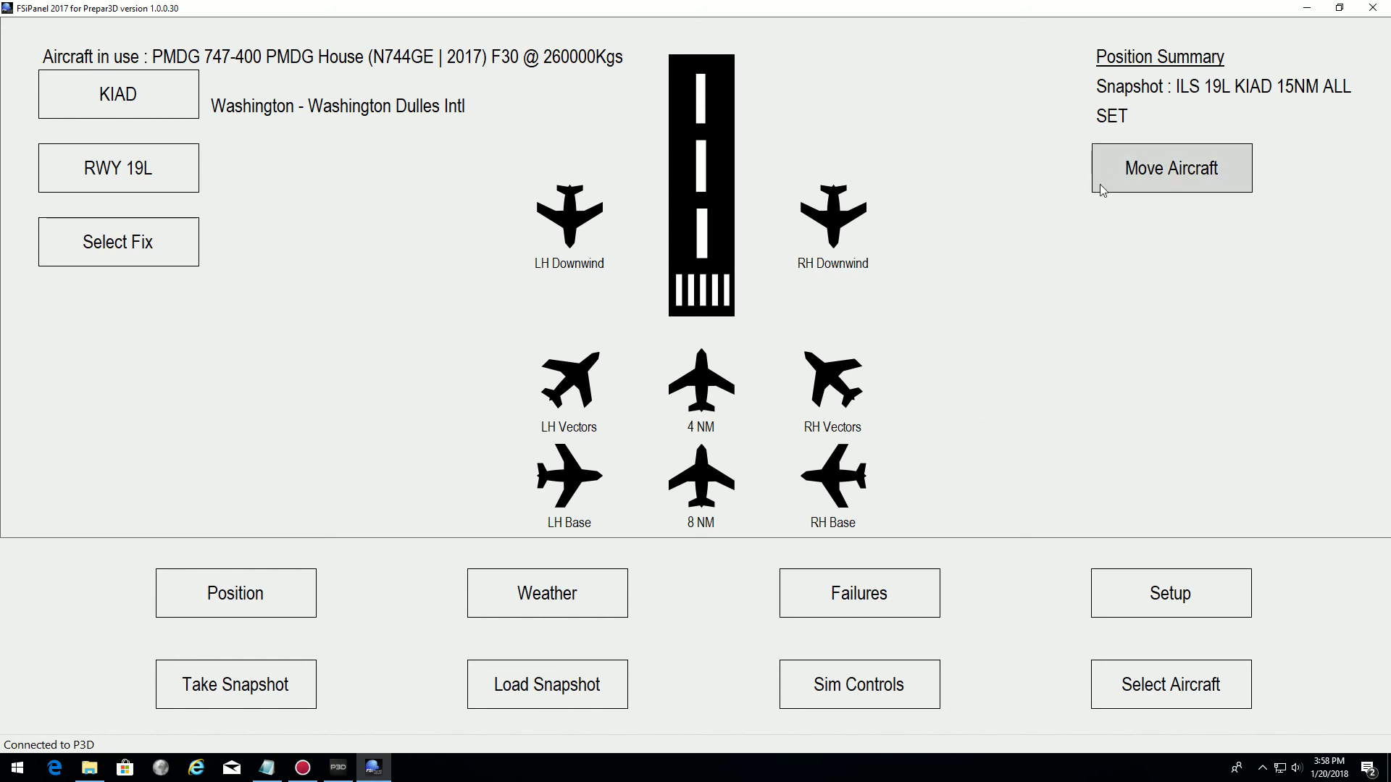
- In the weather settings, set visibility to 3000 metres
left_click(607, 592)
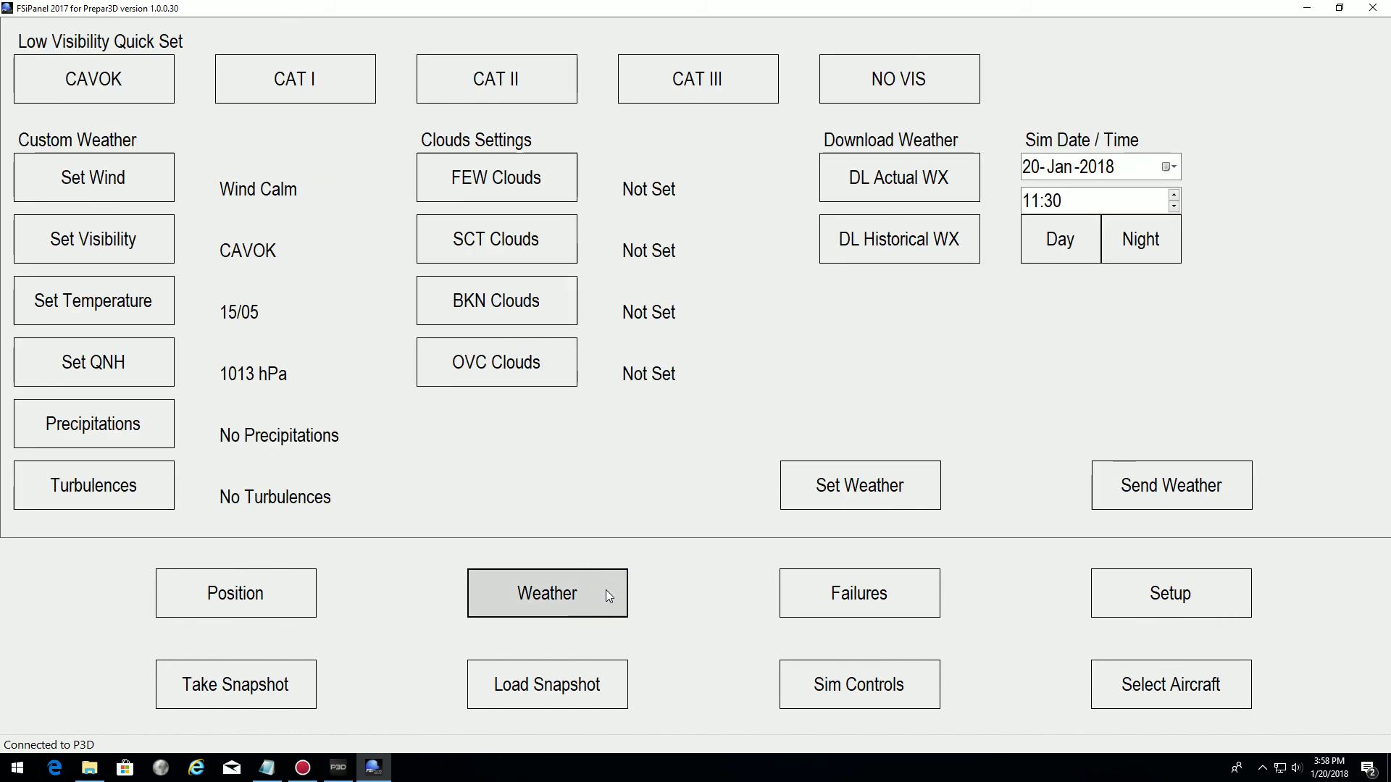
left_click(119, 249)
left_click(210, 140)
left_click(395, 216)
left_click(395, 216)
left_click(394, 216)
left_click(362, 354)
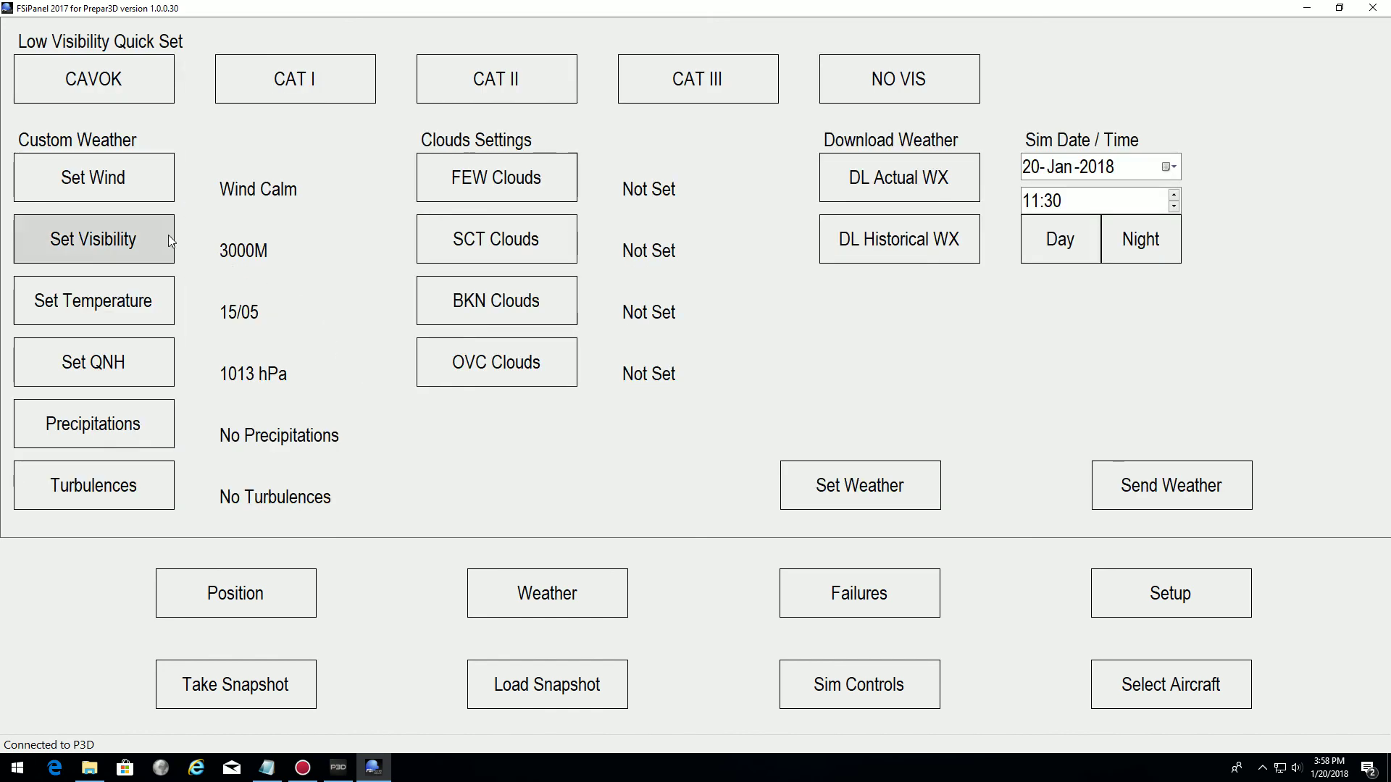
- Set the wind to a left crosswind of 101 degrees at 20 knots
left_click(120, 181)
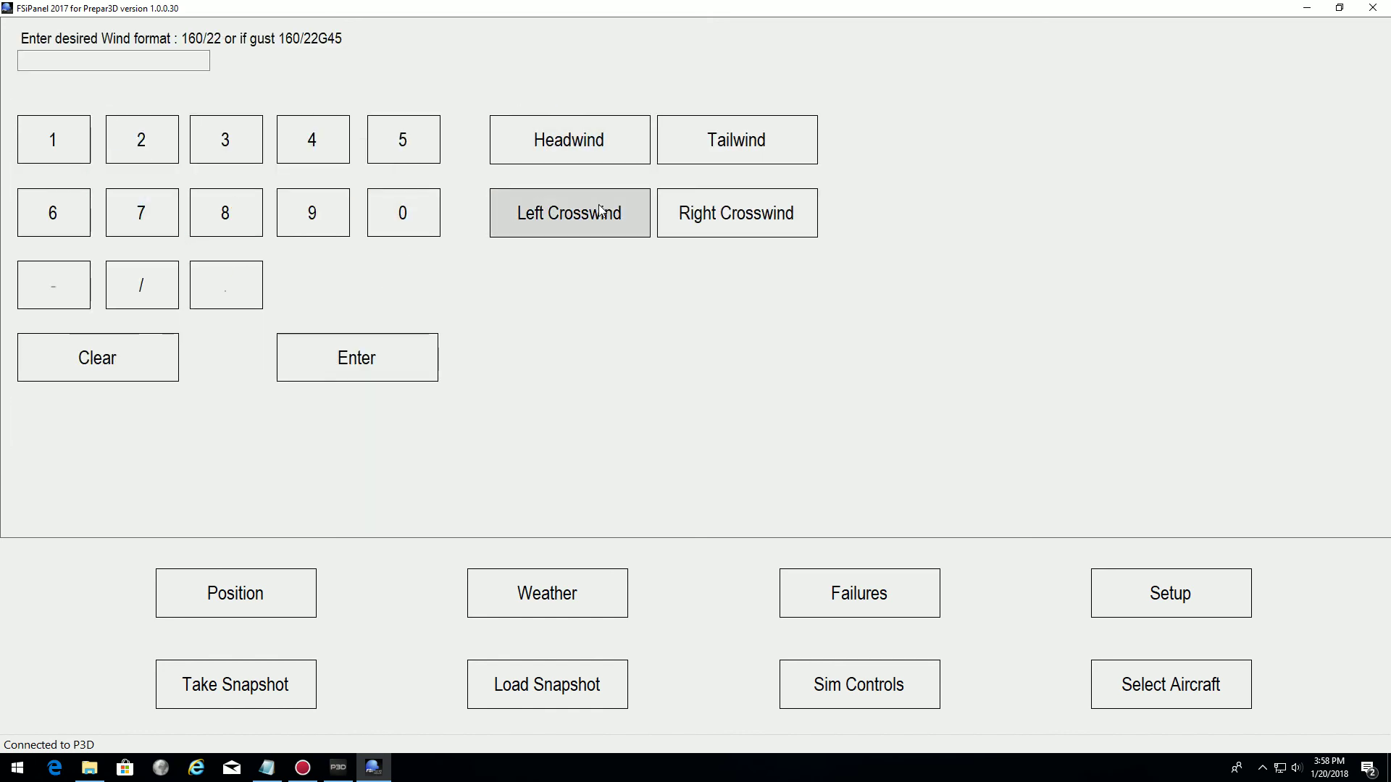
left_click(598, 211)
left_click(142, 140)
left_click(402, 212)
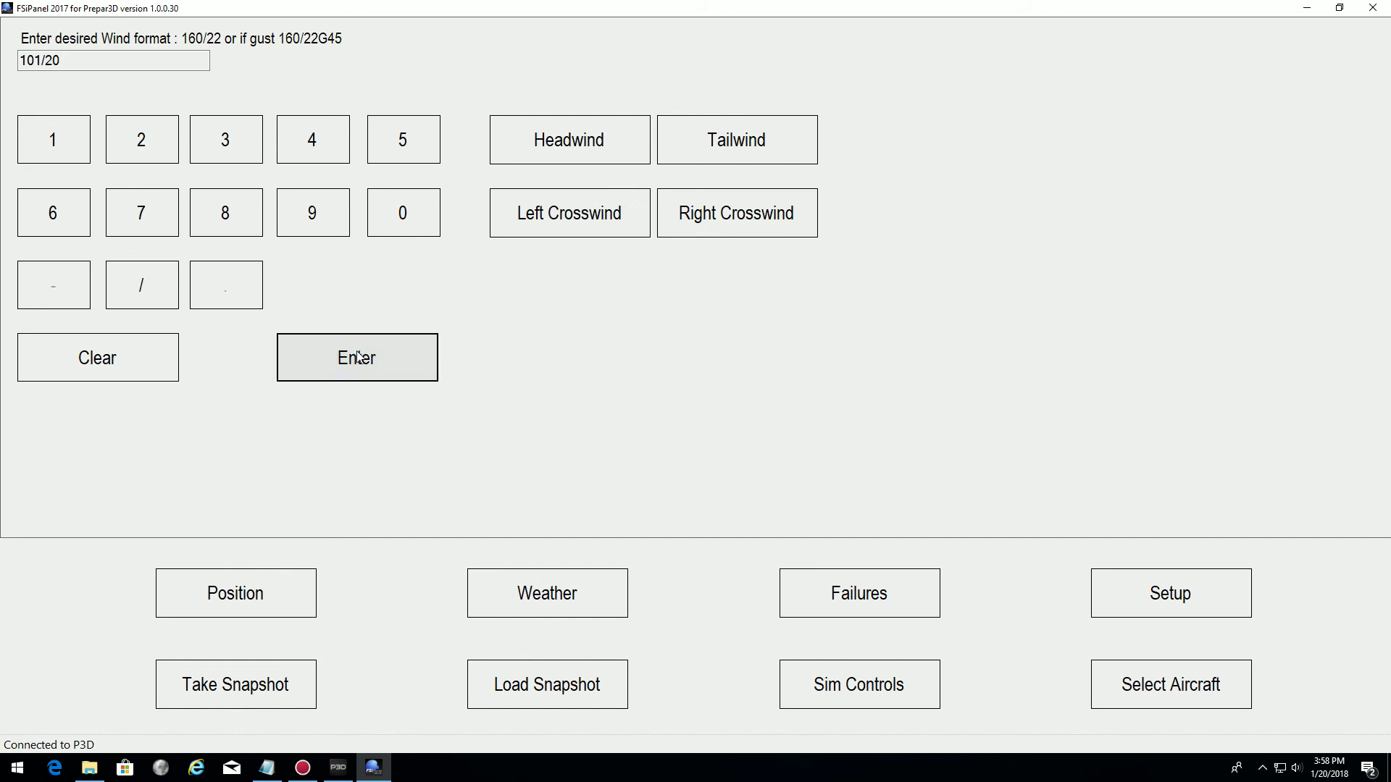
left_click(356, 355)
- Set the barometric pressure to QNH 2998
left_click(97, 365)
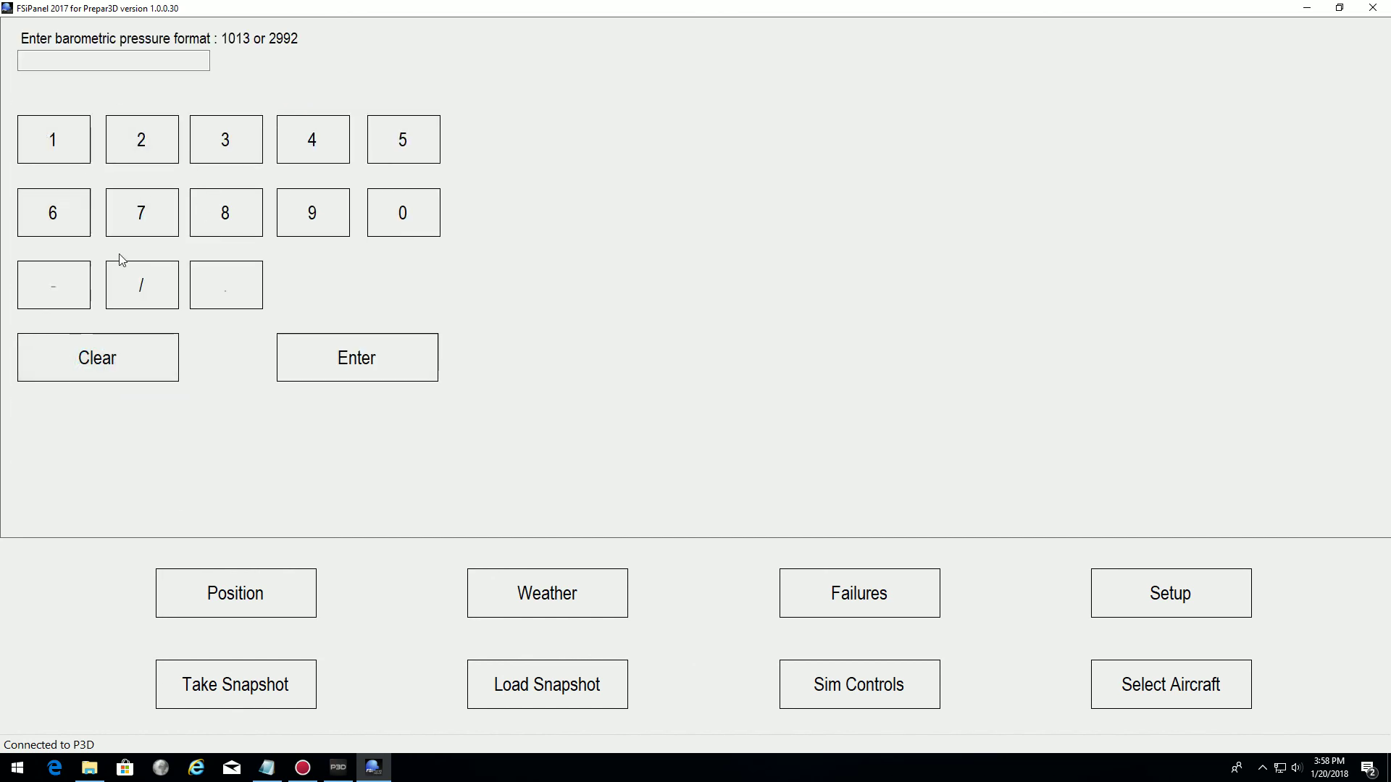
left_click(148, 151)
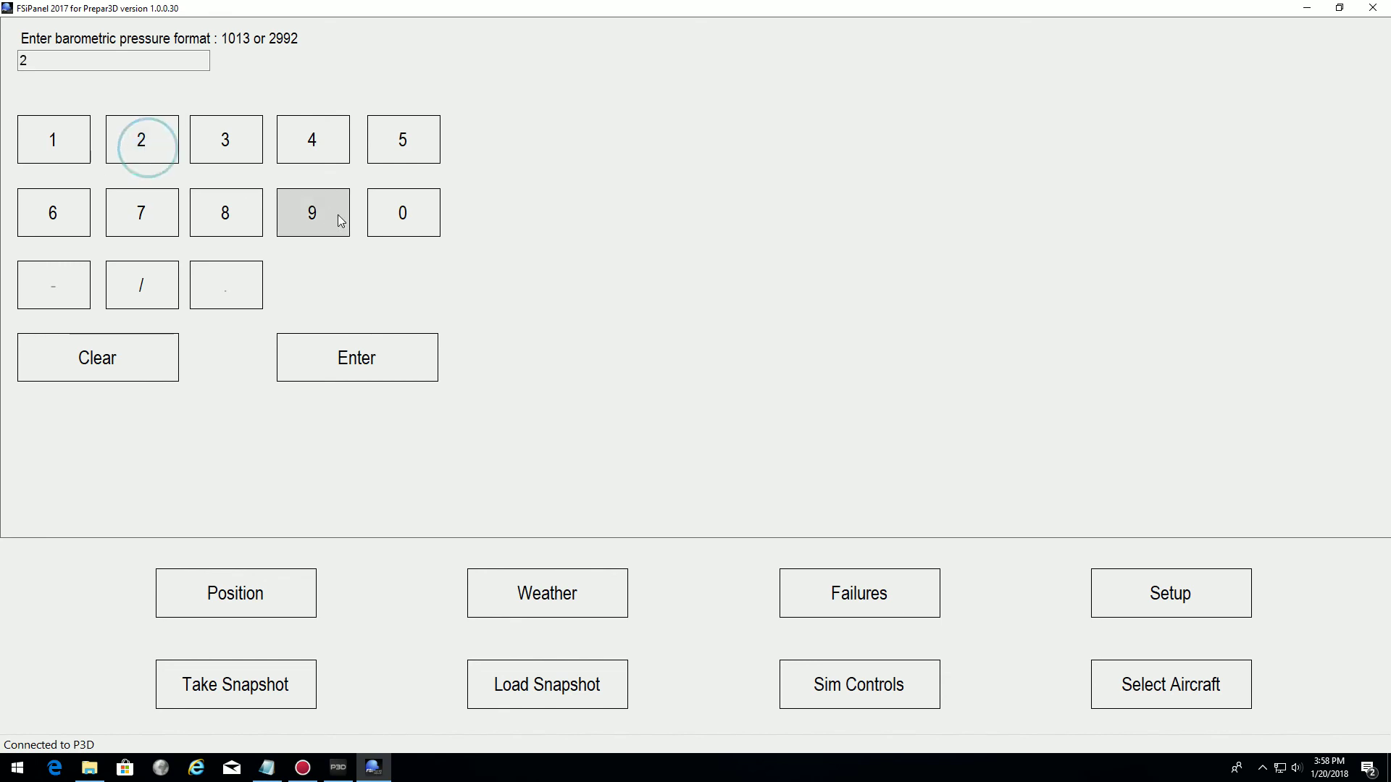
left_click(345, 220)
left_click(344, 220)
left_click(255, 218)
left_click(282, 355)
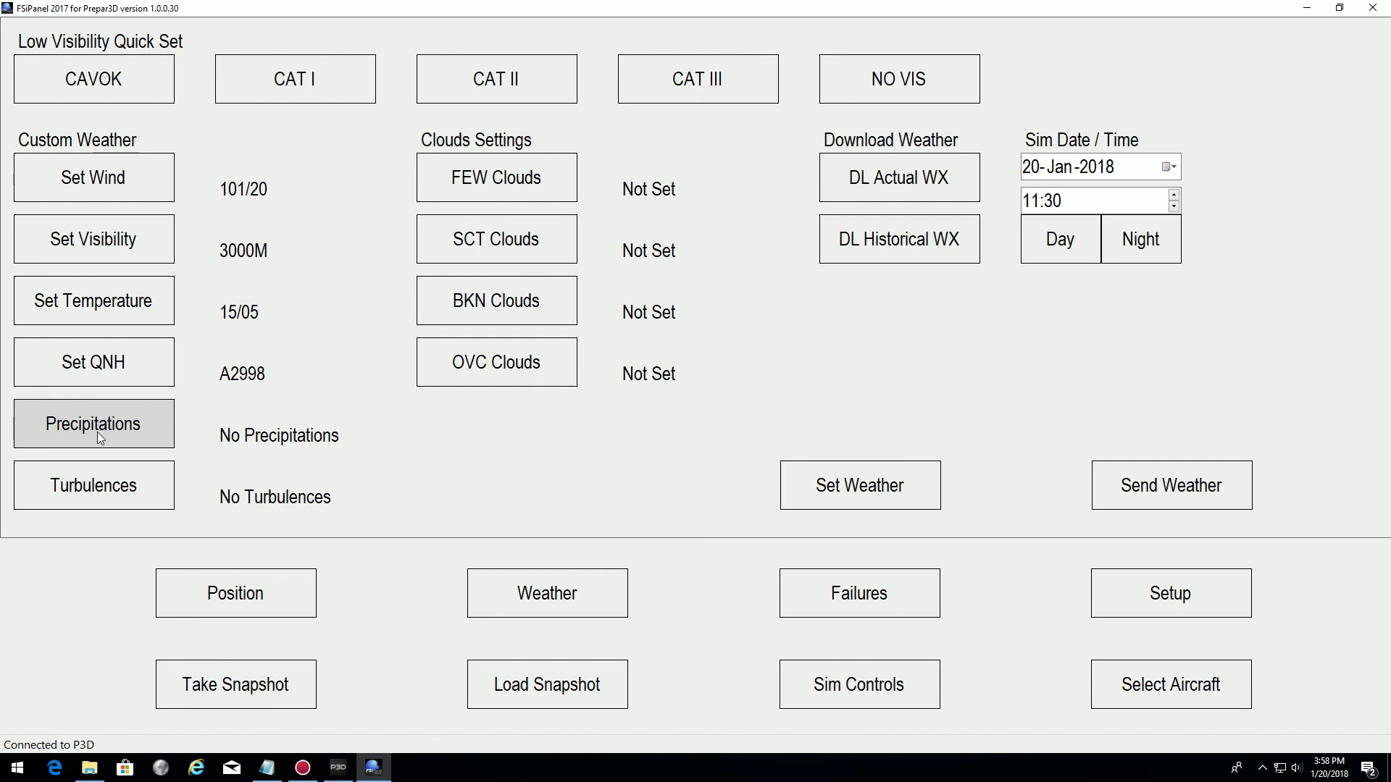
- Add an overcast cloud layer based at 500 ft (OVC005) with light rain
left_click(498, 363)
left_click(386, 139)
left_click(405, 211)
left_click(406, 212)
left_click(365, 351)
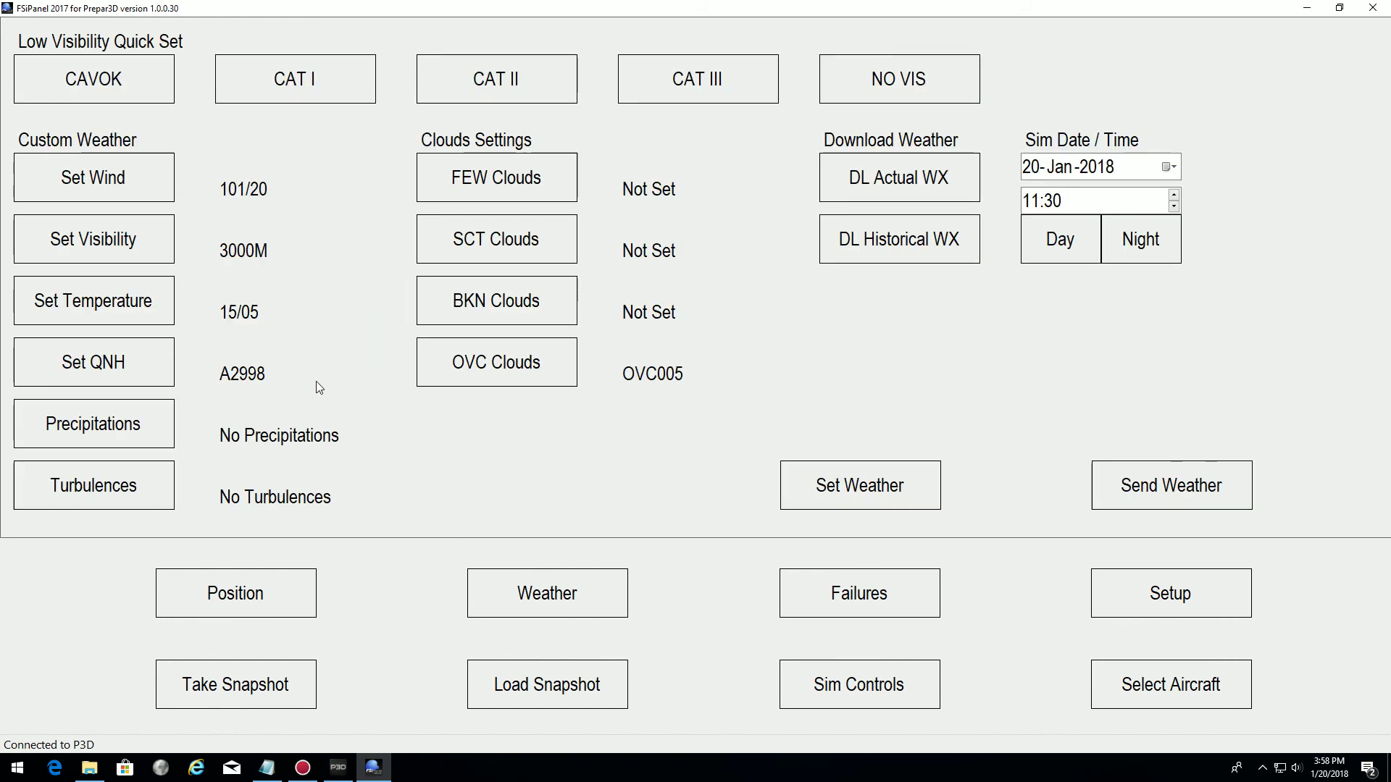
left_click(133, 426)
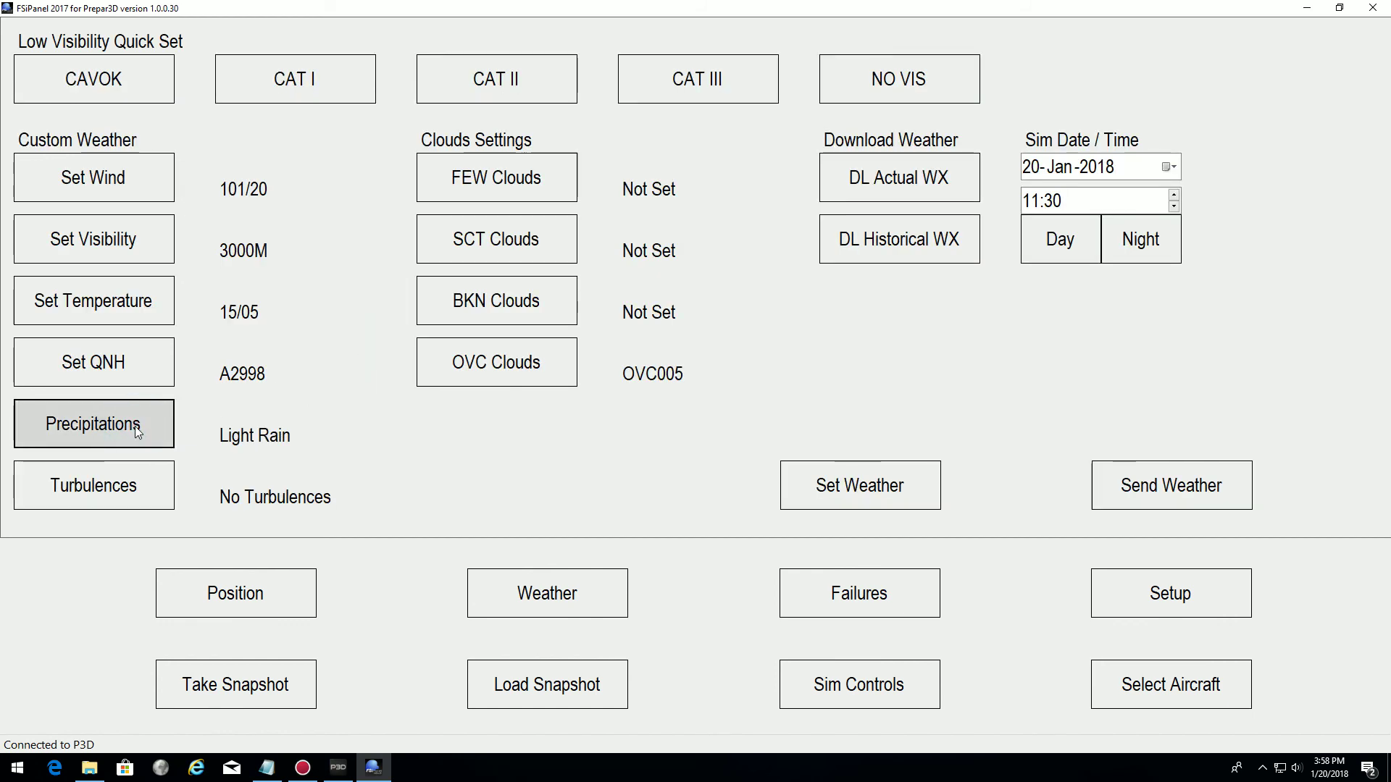
- Move the 747 to the saved ILS 19L snapshot position with the new weather
left_click(876, 489)
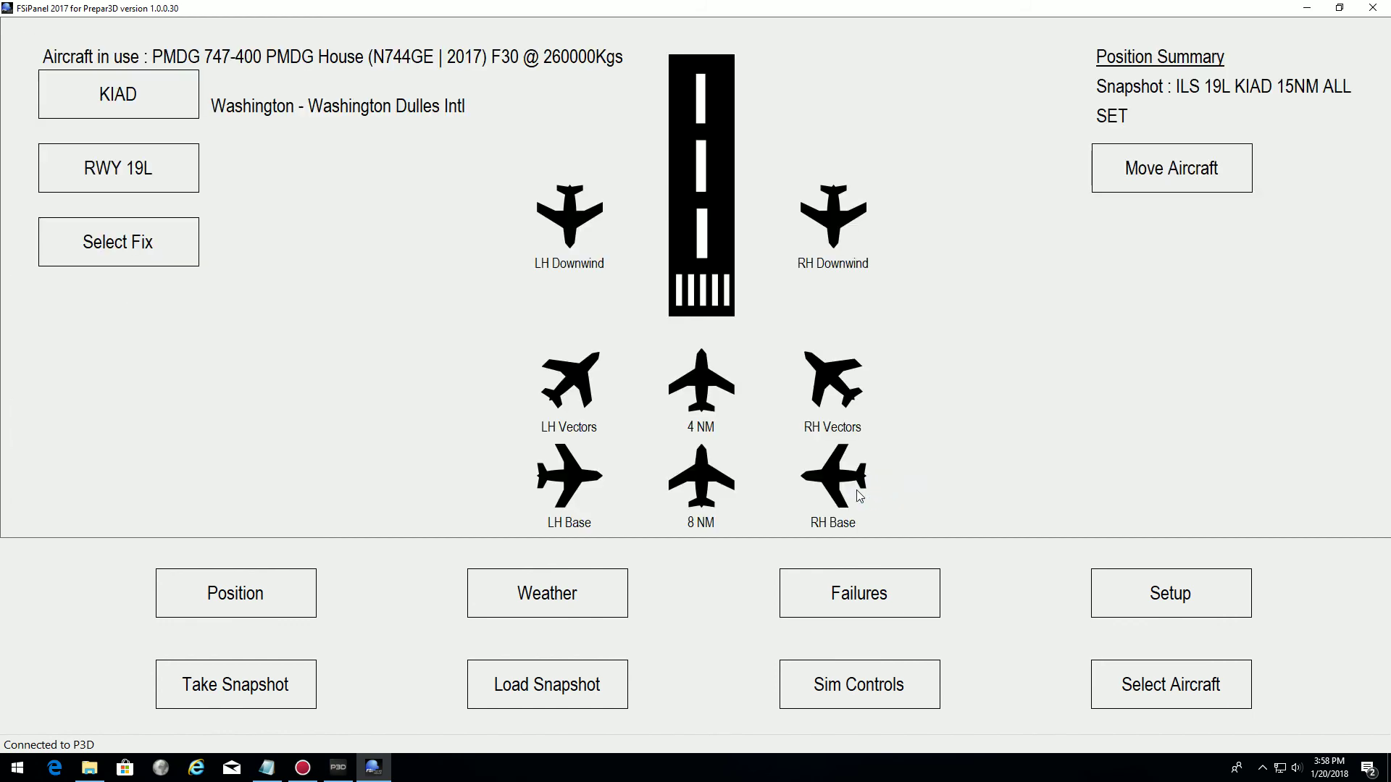
left_click(1160, 189)
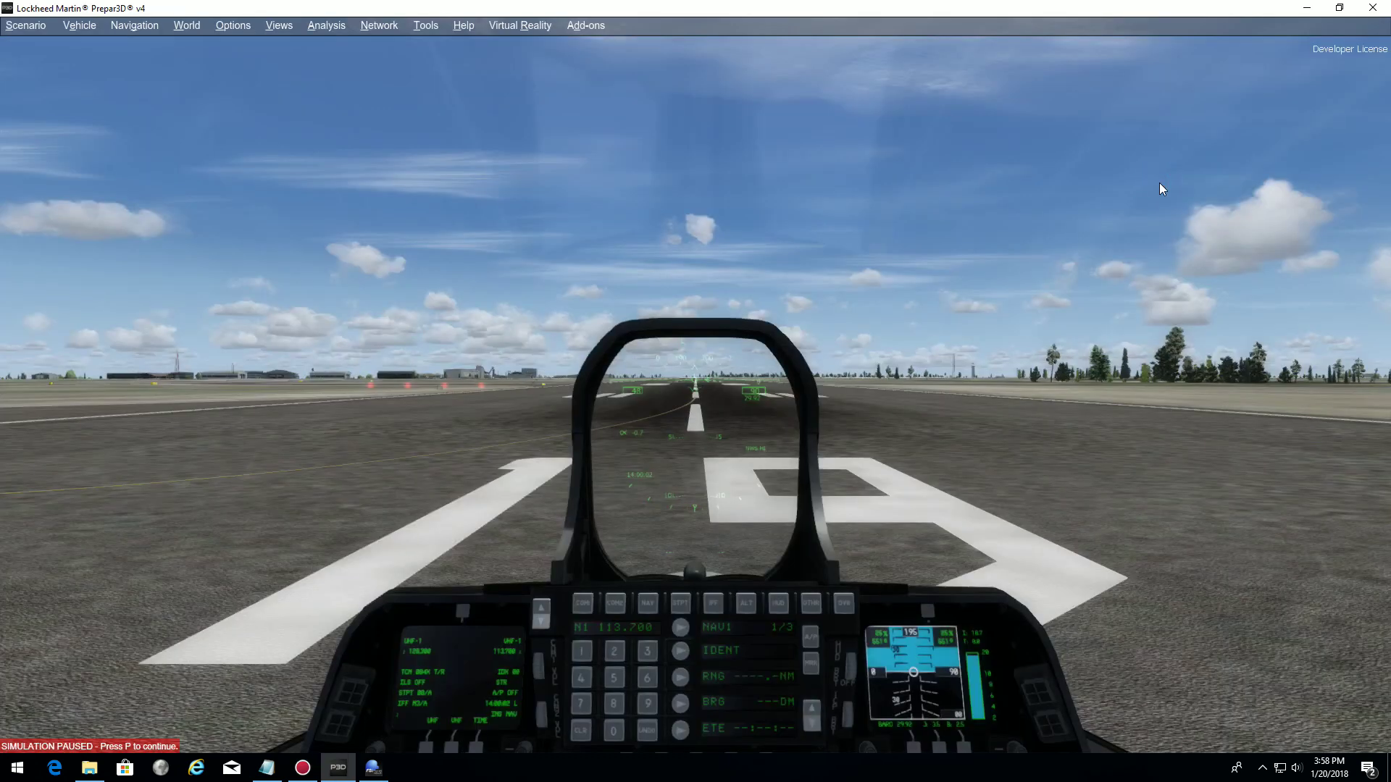
left_click(1159, 184)
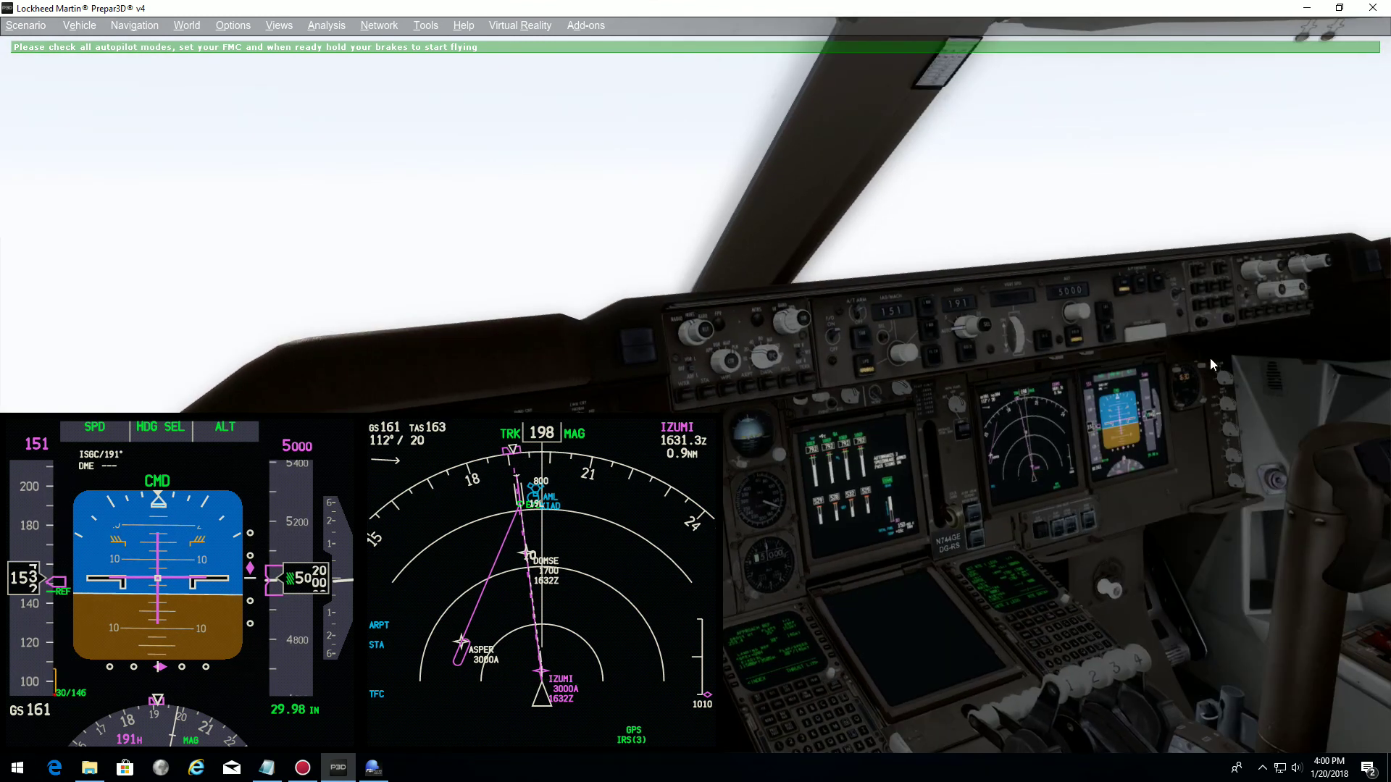
- Arm APP on the MCP for localizer and glideslope capture, then release the brakes
left_click(1114, 339)
key("period")
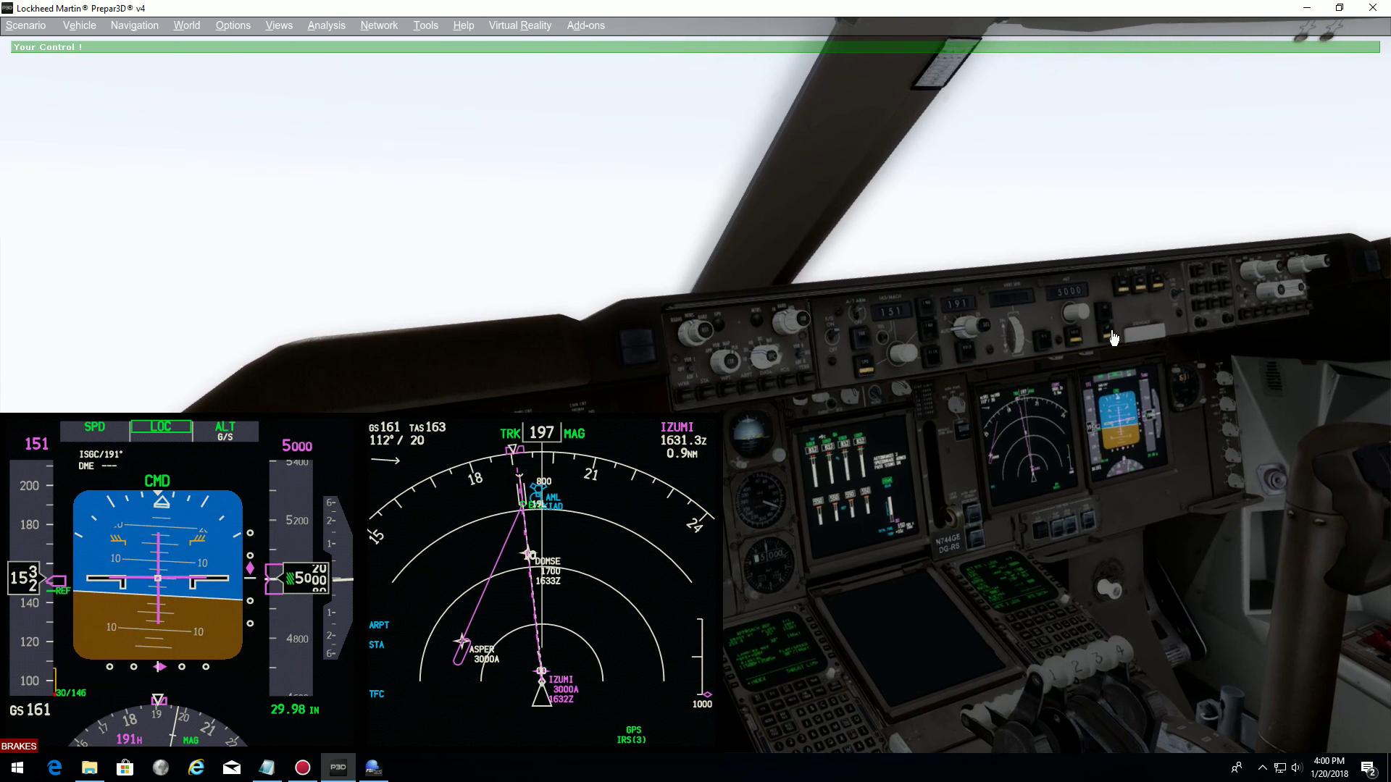